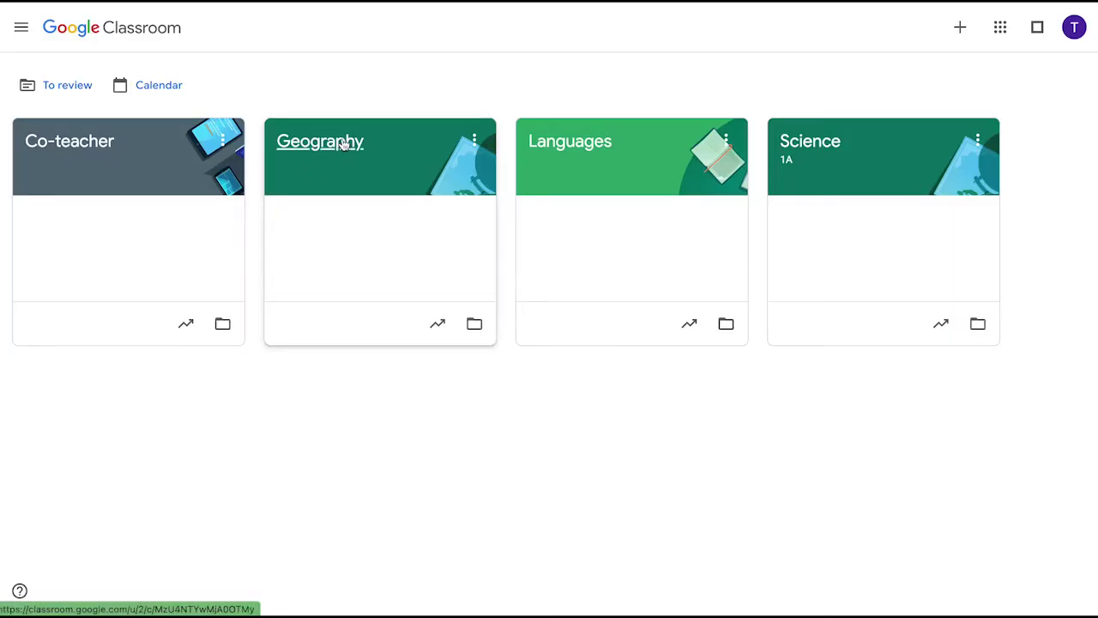
Step: In the Geography class, start a new assignment and open the BookWidgets add-on
{"action": "left_click", "coordinate": [341, 141]}
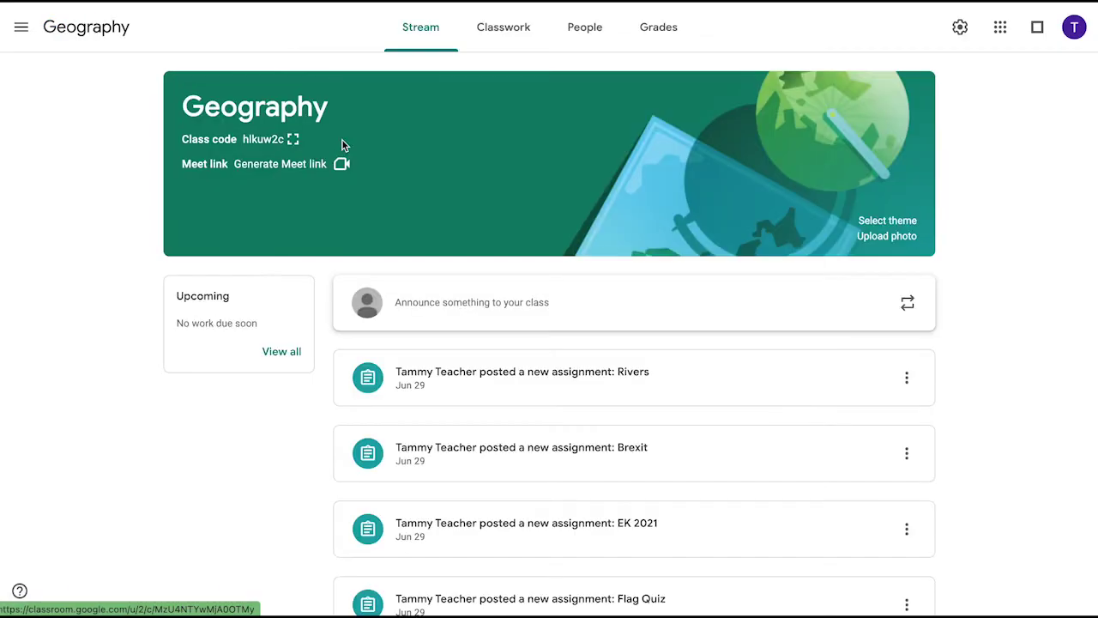
{"action": "left_click", "coordinate": [508, 31]}
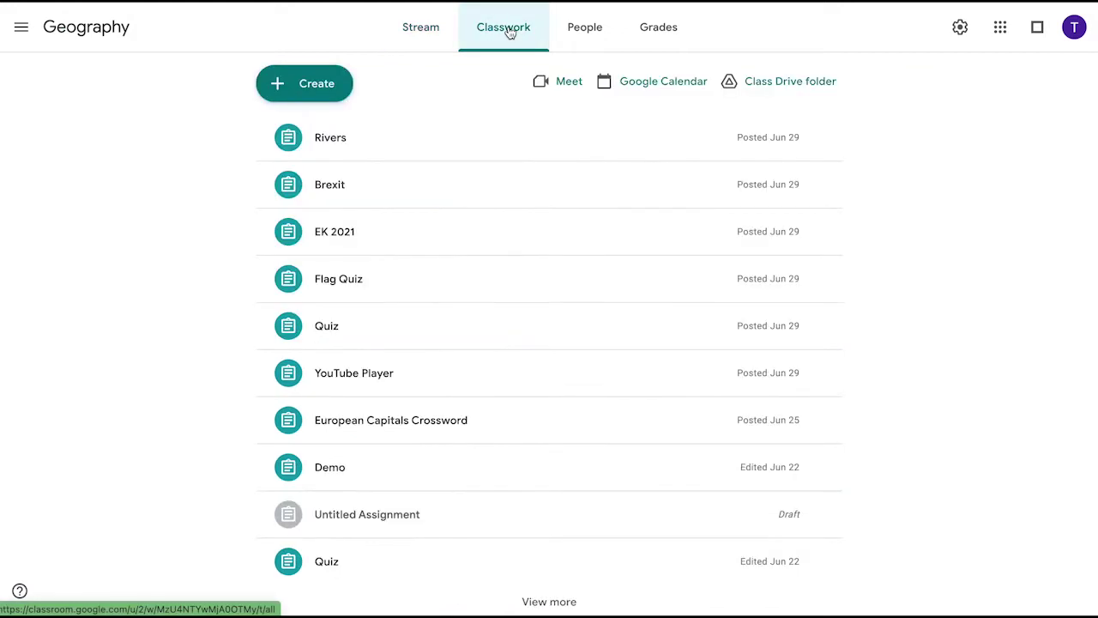
{"action": "left_click", "coordinate": [324, 84]}
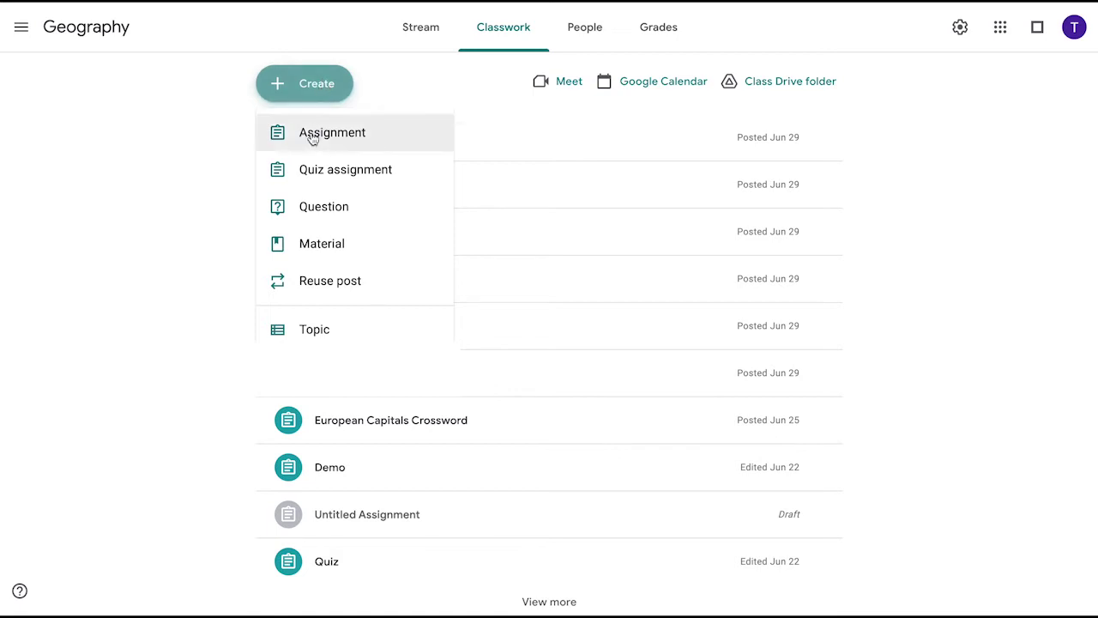
{"action": "left_click", "coordinate": [338, 142]}
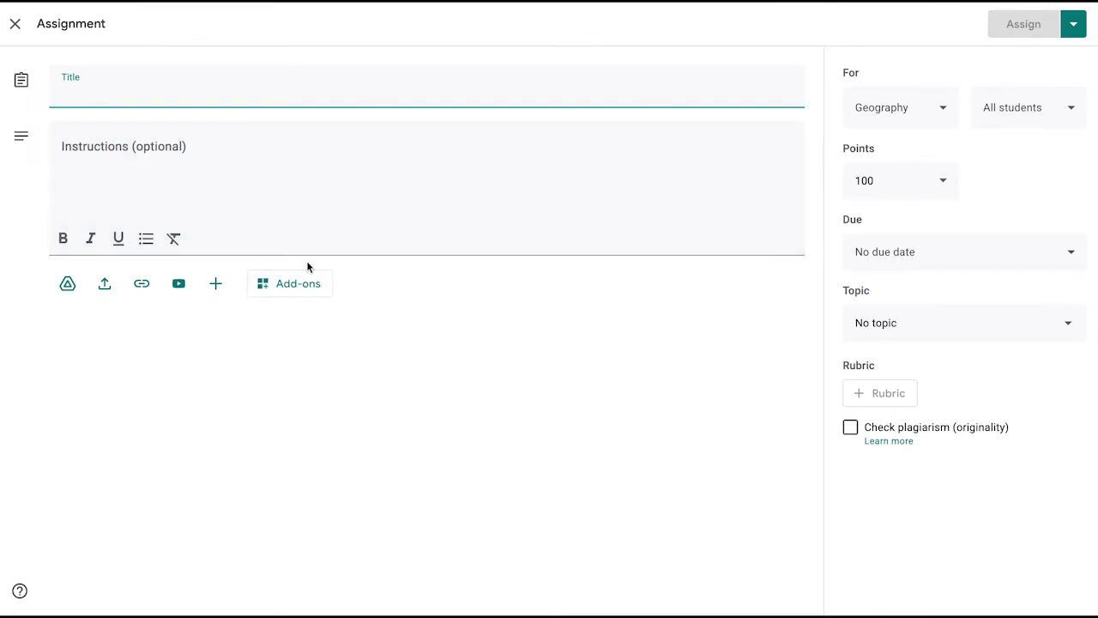
{"action": "left_click", "coordinate": [296, 285]}
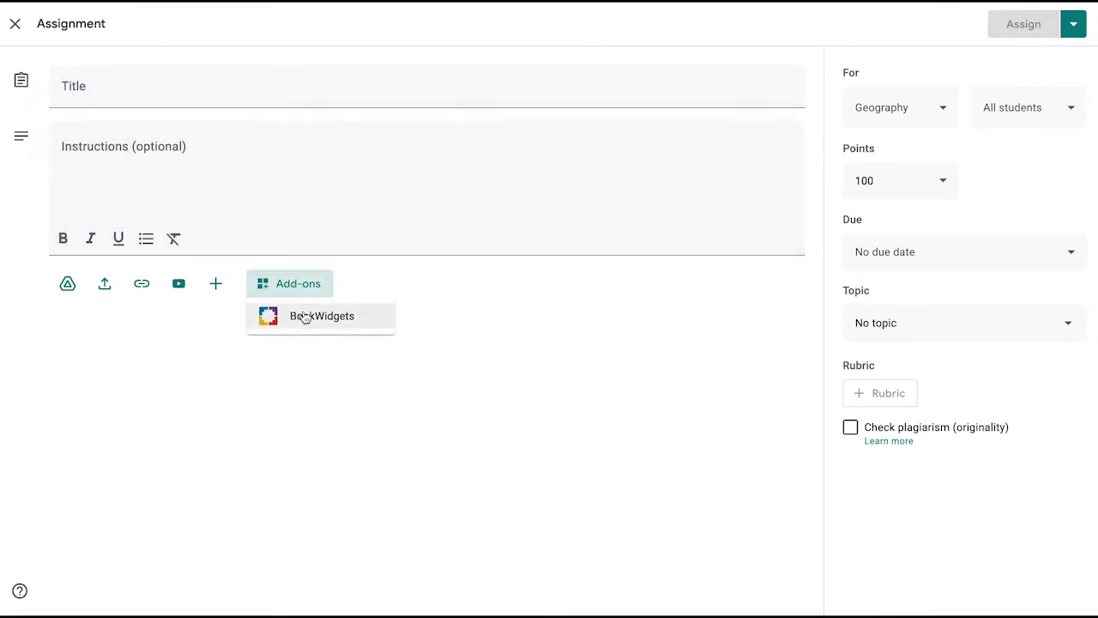
{"action": "left_click", "coordinate": [338, 331]}
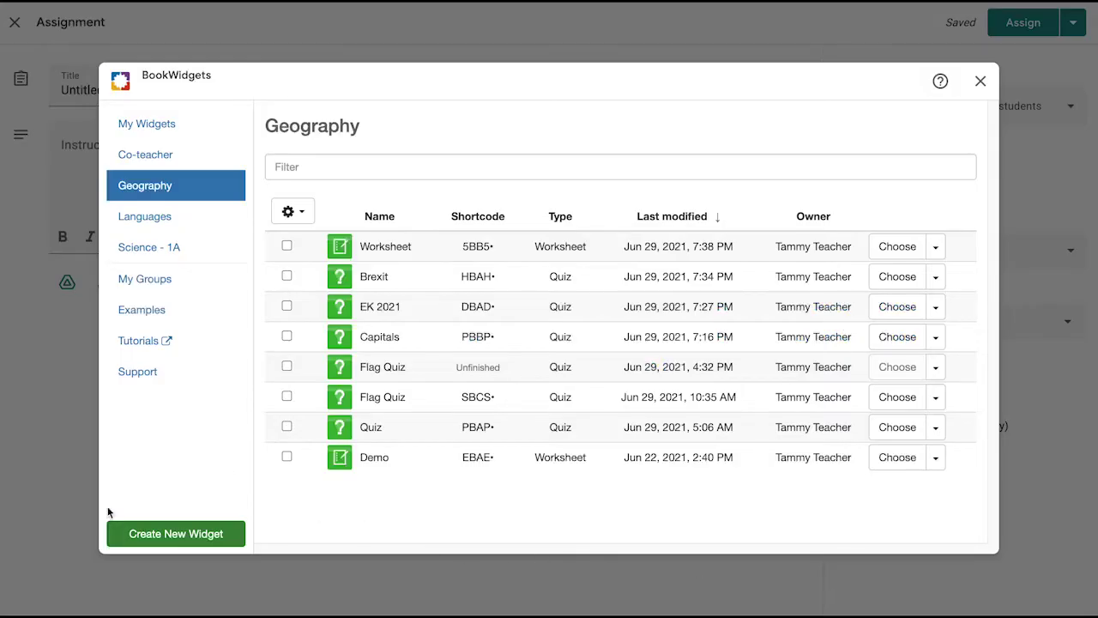
Step: Create a new Worksheet widget named 'United States' and begin adding its questions
{"action": "left_click", "coordinate": [181, 537]}
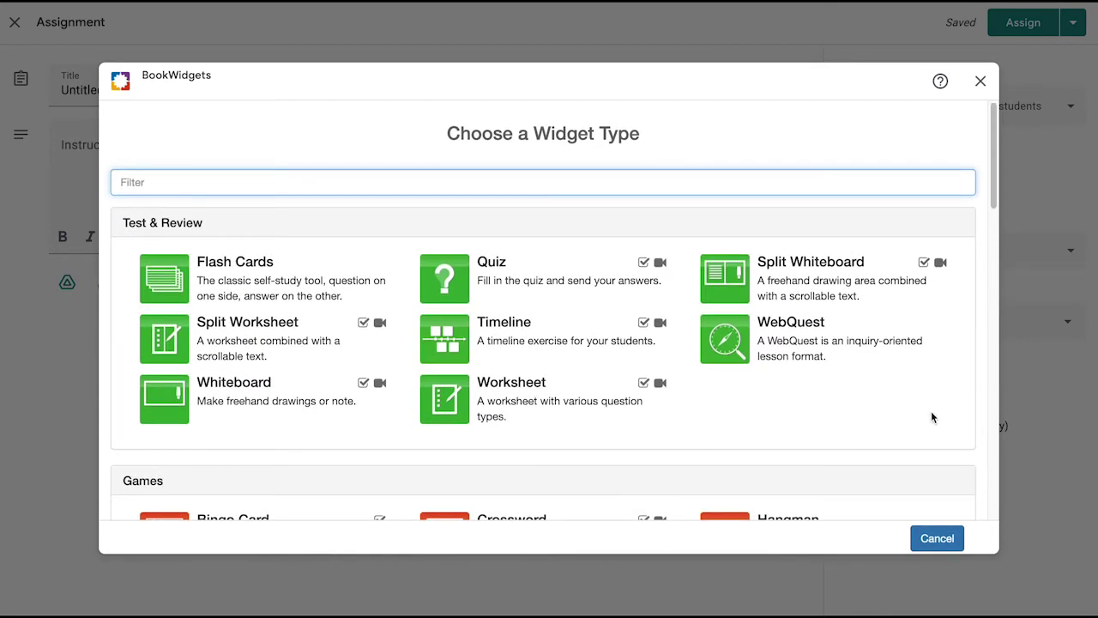
{"action": "left_click_drag", "start_coordinate": [994, 141], "coordinate": [980, 122]}
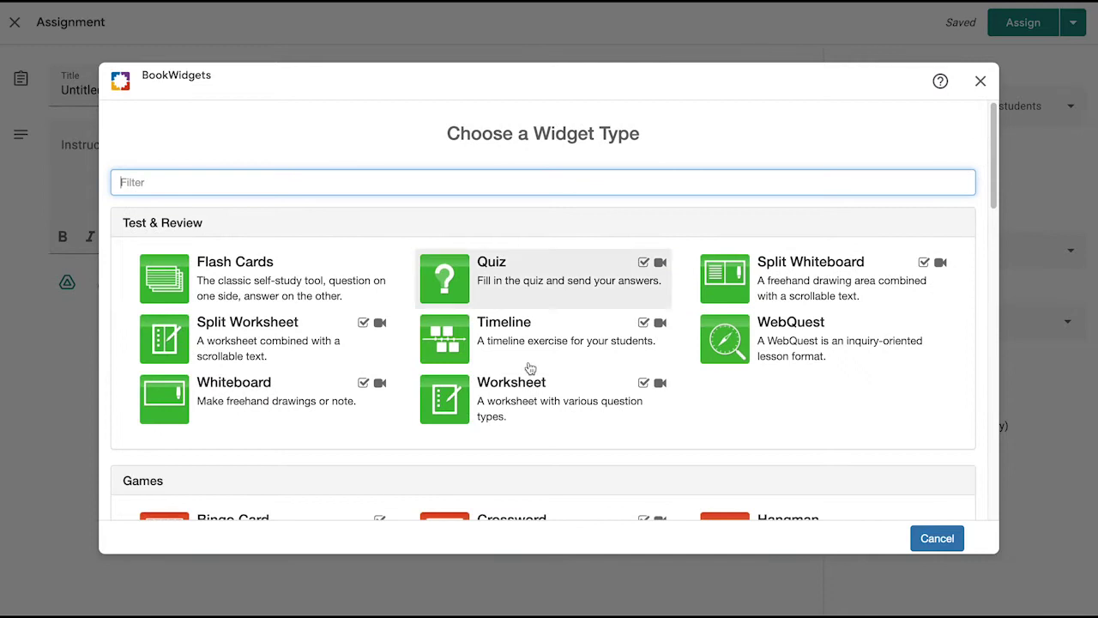
{"action": "left_click", "coordinate": [530, 421]}
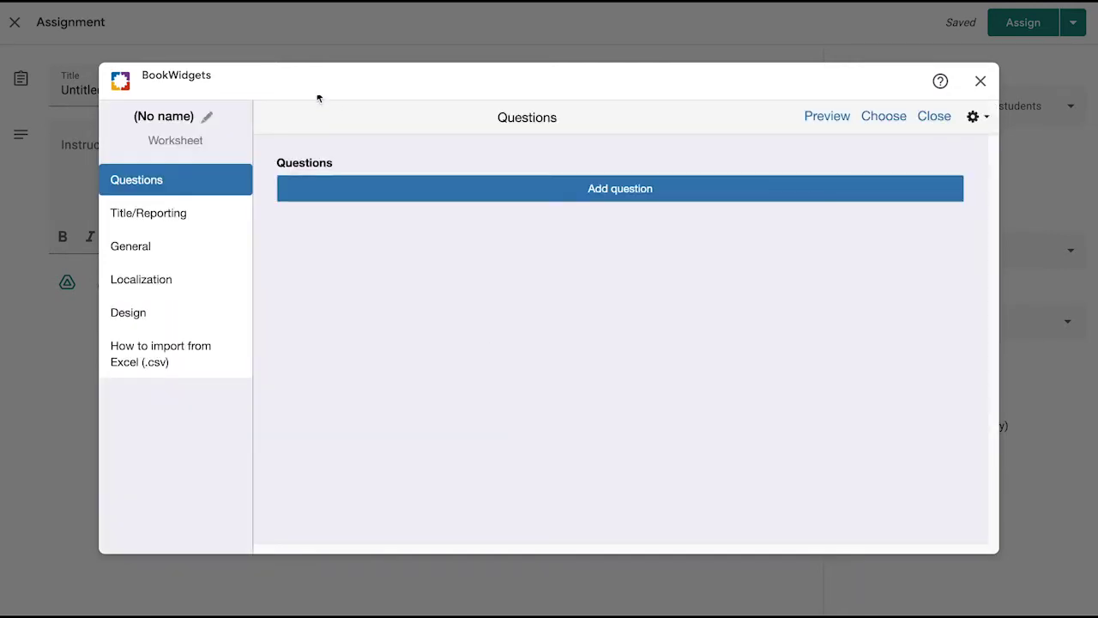
{"action": "left_click", "coordinate": [177, 117]}
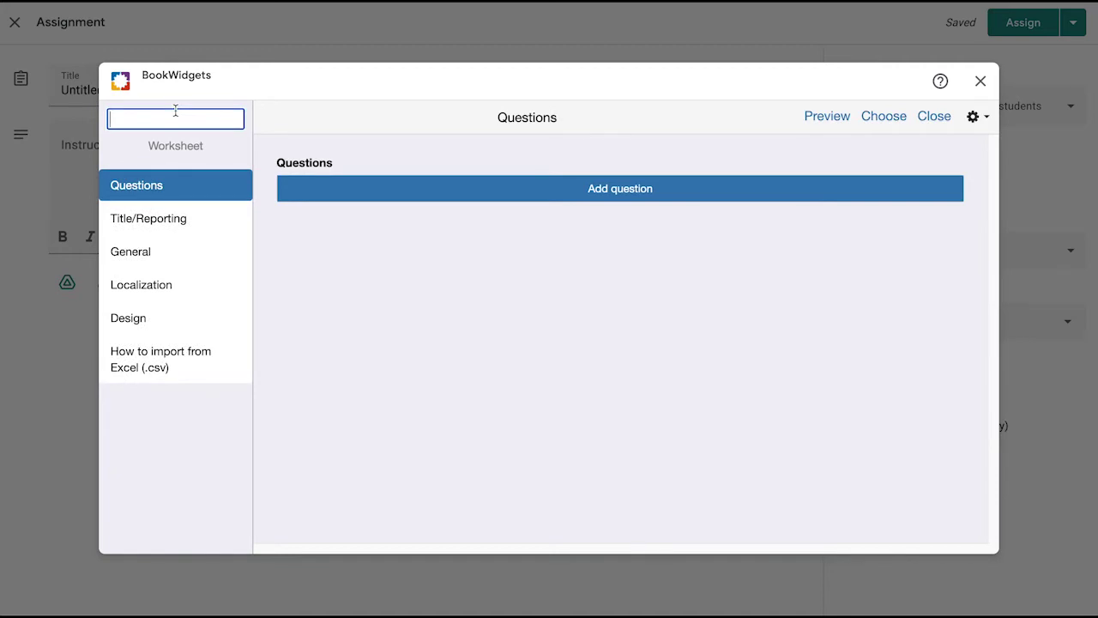
{"action": "type", "text": "United States"}
{"action": "left_click", "coordinate": [513, 191]}
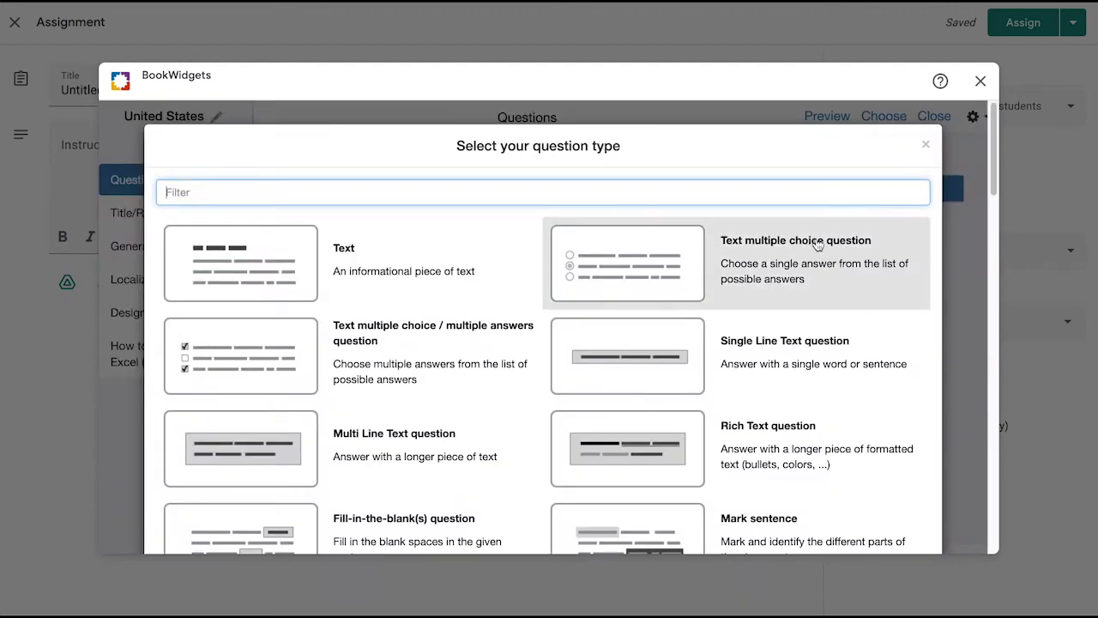
{"action": "mouse_move", "coordinate": [995, 118]}
{"action": "left_mouse_down"}
{"action": "mouse_move", "coordinate": [974, 463]}
{"action": "mouse_move", "coordinate": [986, 456]}
{"action": "mouse_move", "coordinate": [990, 245]}
{"action": "left_mouse_up"}
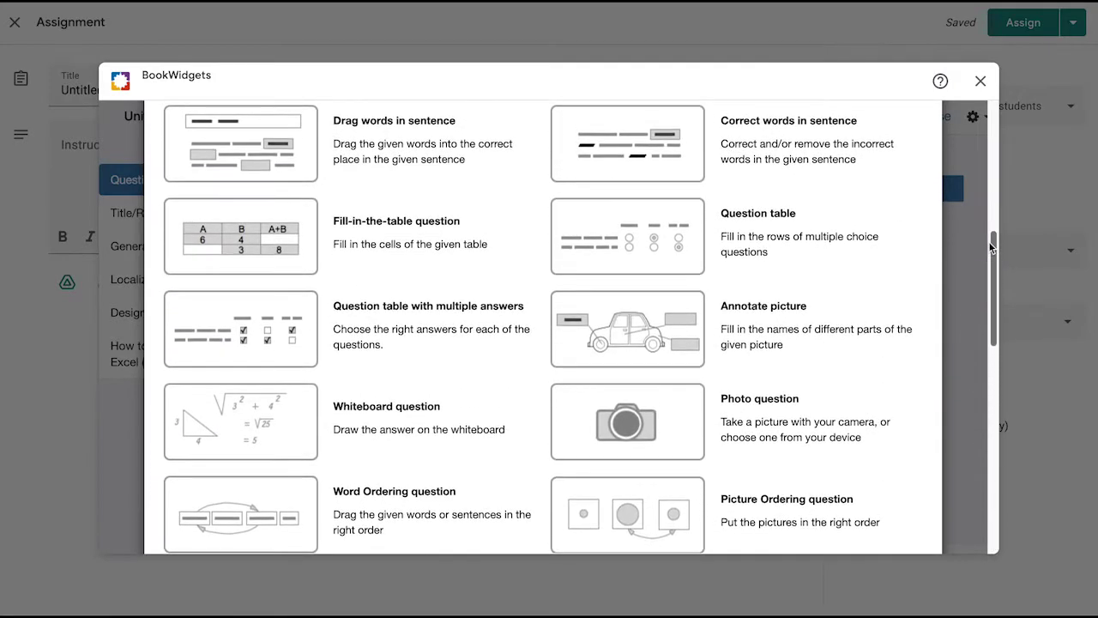
Step: Open the worksheet's General settings and expand its correction options
{"action": "left_click", "coordinate": [963, 181]}
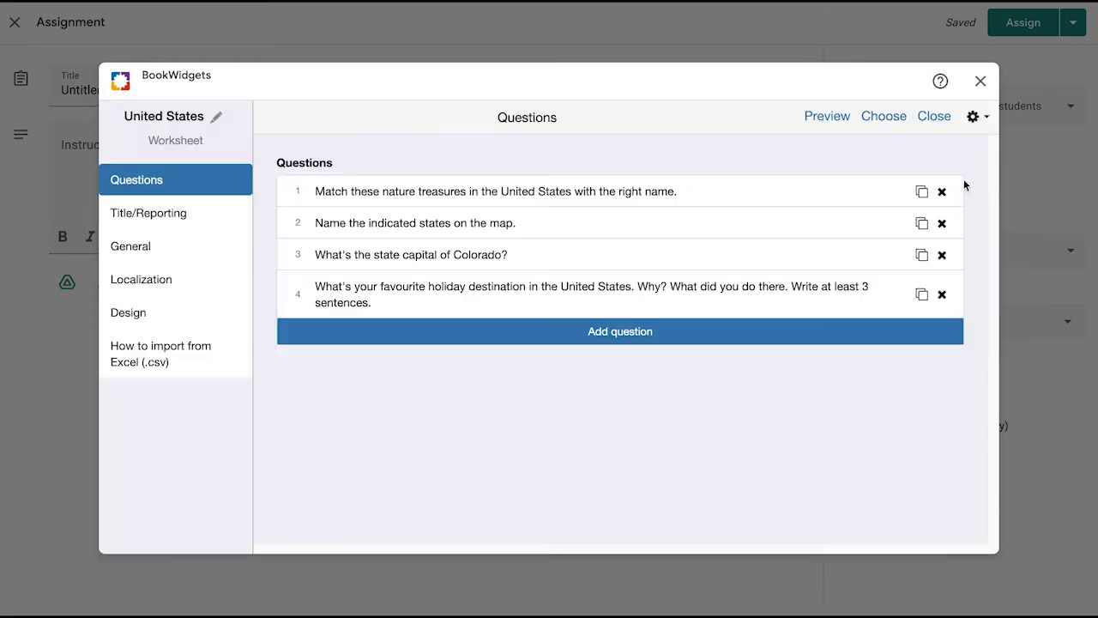
{"action": "left_click", "coordinate": [172, 209]}
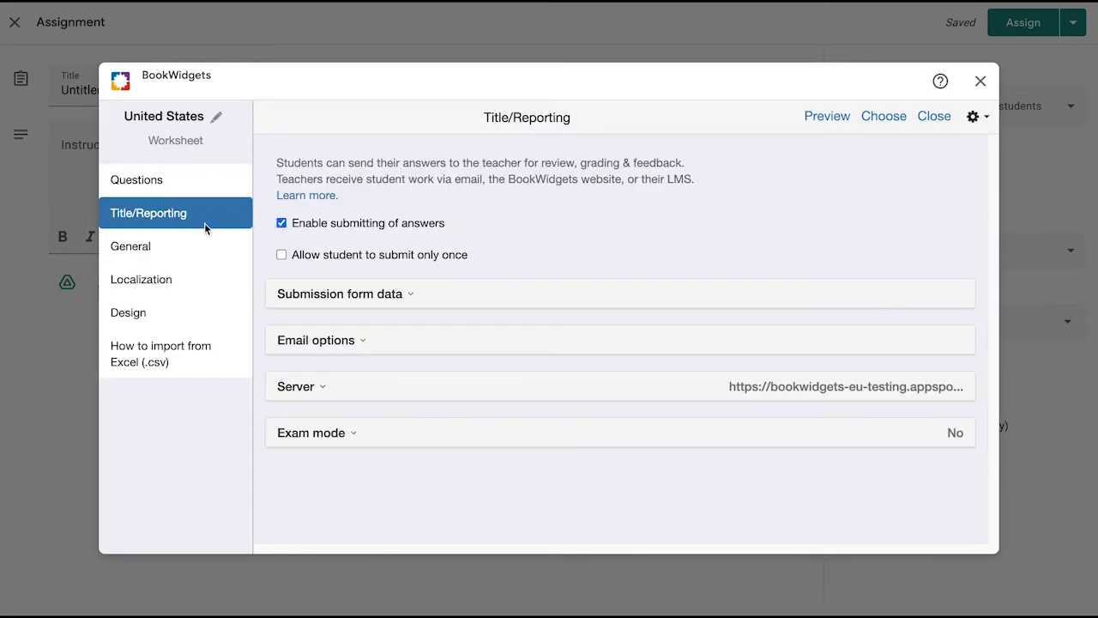
{"action": "left_click", "coordinate": [201, 246]}
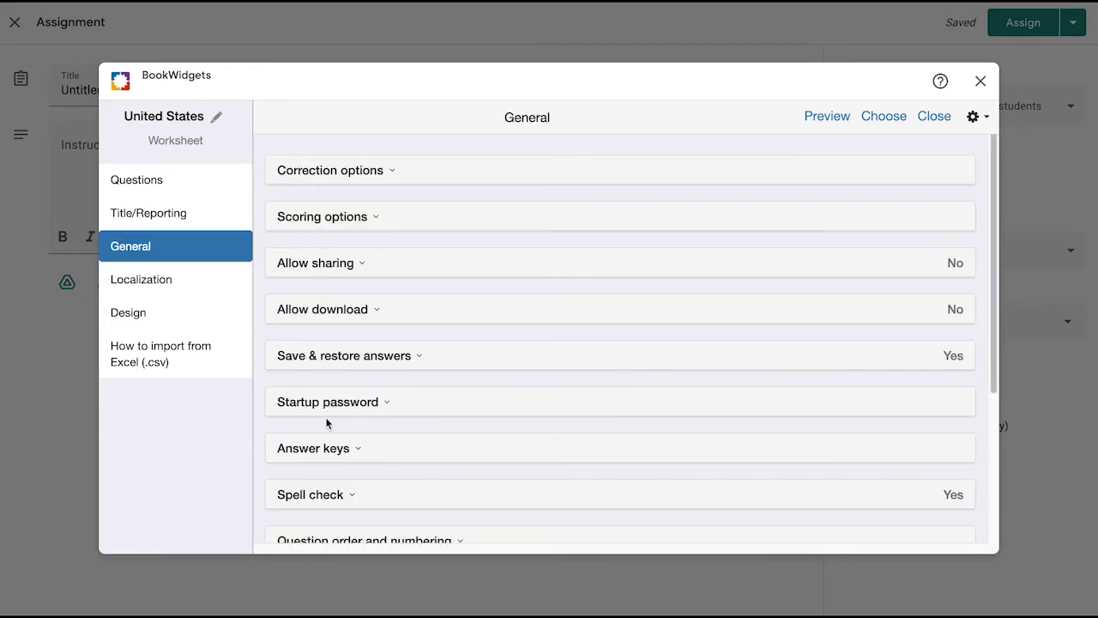
{"action": "left_click", "coordinate": [318, 169]}
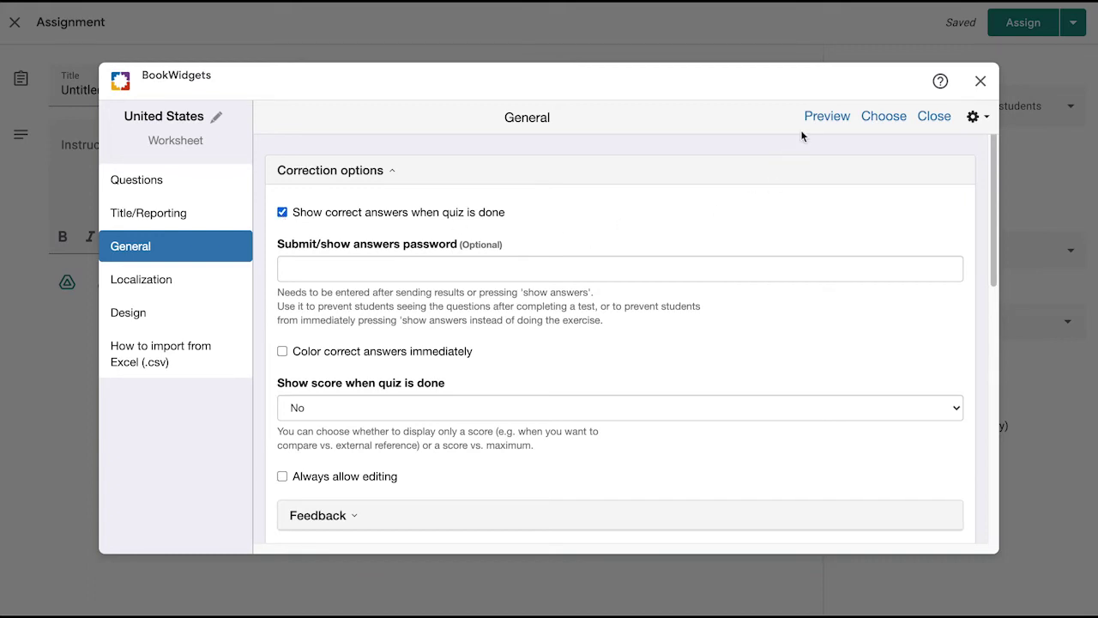
Step: Preview the United States worksheet in student view, scrolling through its questions
{"action": "left_click", "coordinate": [823, 116]}
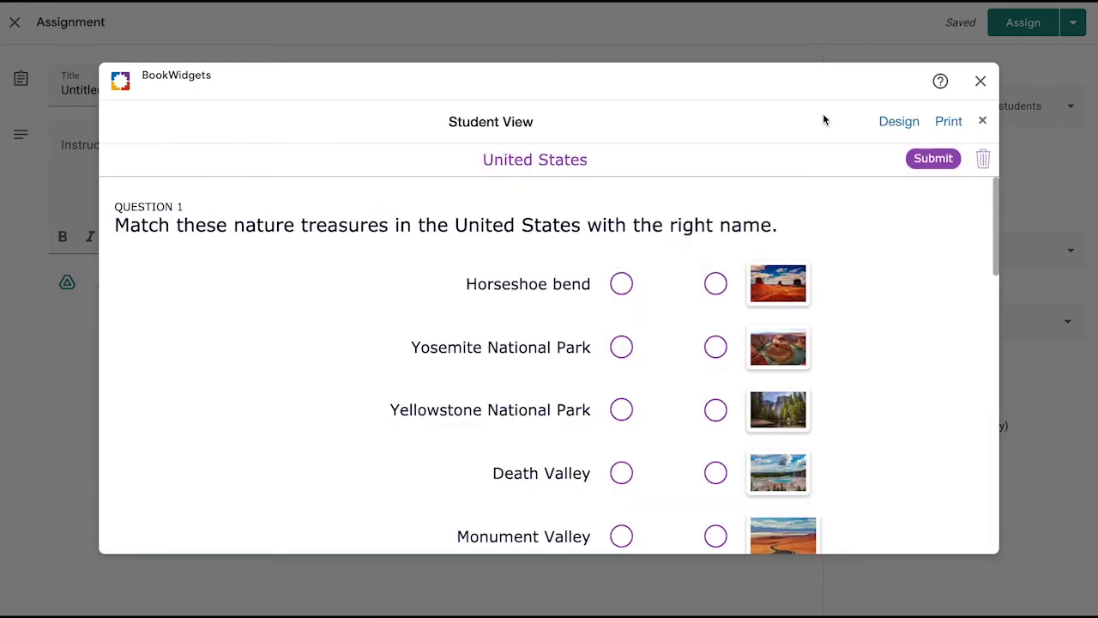
{"action": "scroll", "coordinate": [729, 219], "scroll_direction": "down", "scroll_amount": 5}
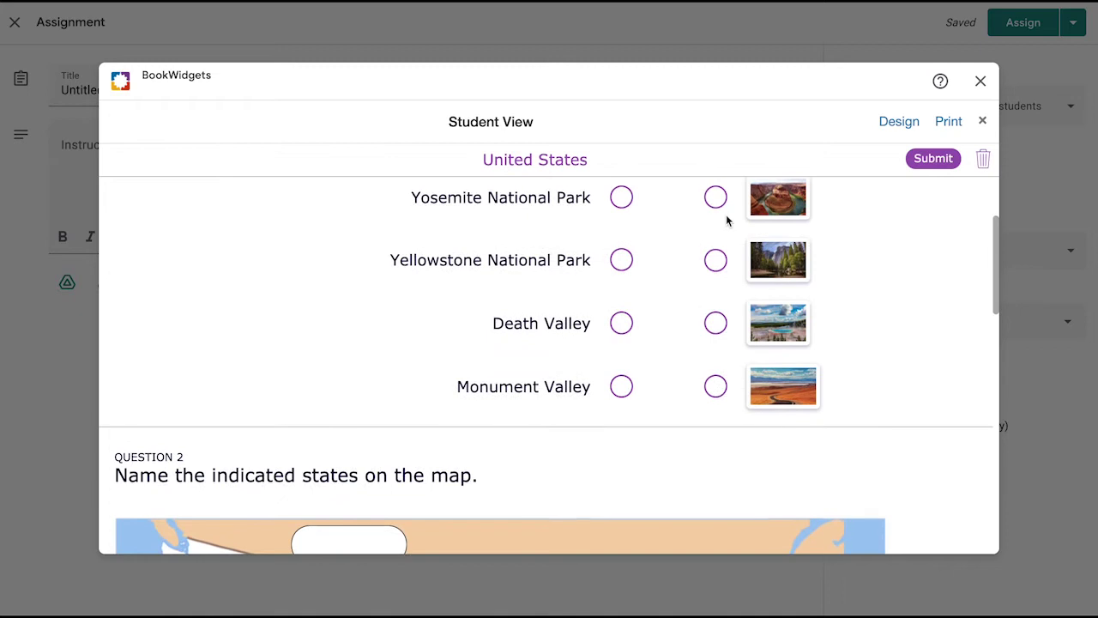
{"action": "scroll", "coordinate": [726, 214], "scroll_direction": "down", "scroll_amount": 5}
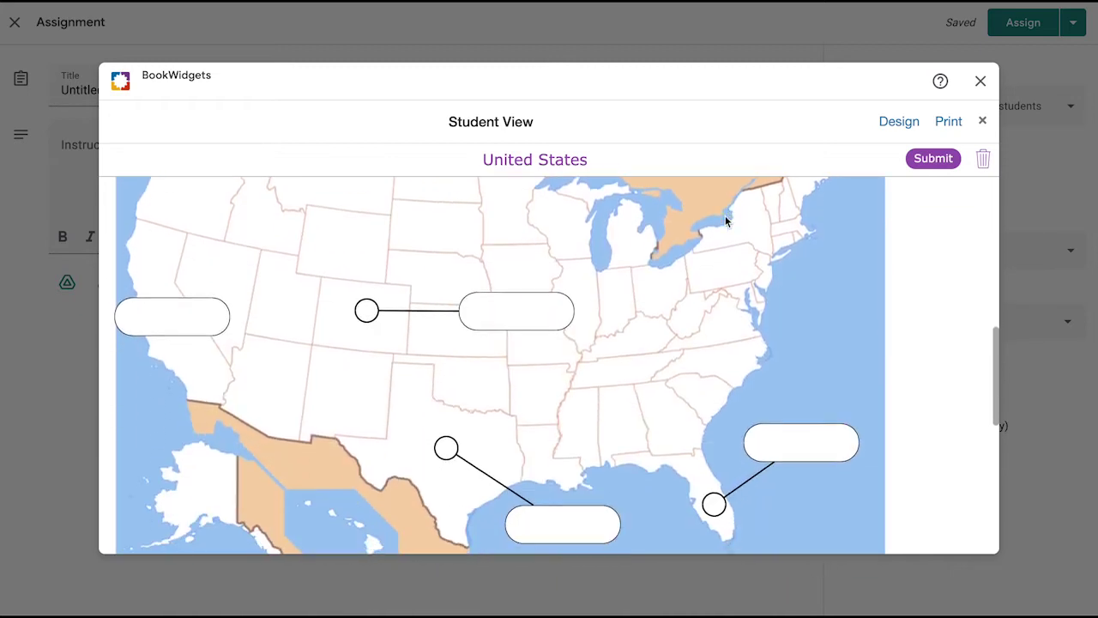
{"action": "scroll", "coordinate": [724, 219], "scroll_direction": "down", "scroll_amount": 5}
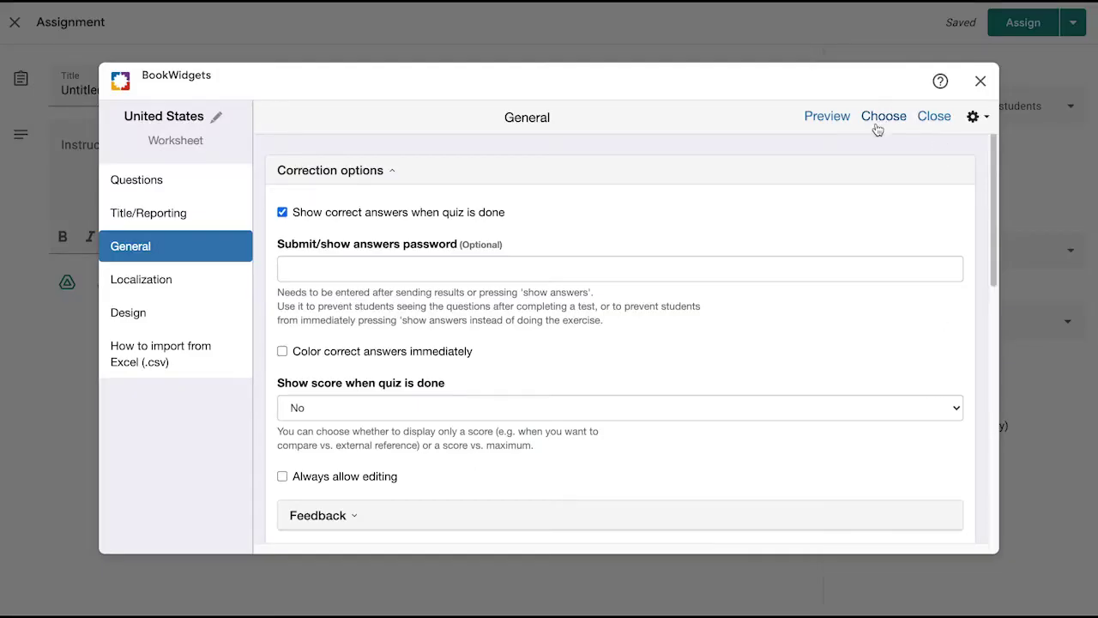
Step: Attach the worksheet, add the instructions 'Fill out the questions.' and post the assignment
{"action": "left_click", "coordinate": [887, 120]}
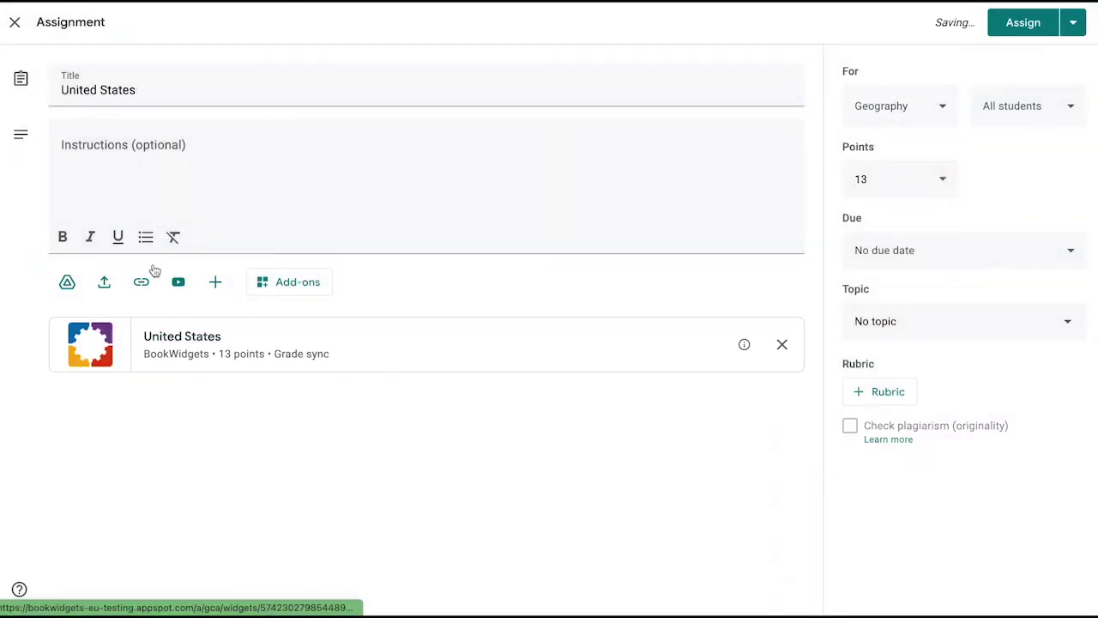
{"action": "left_click", "coordinate": [98, 154]}
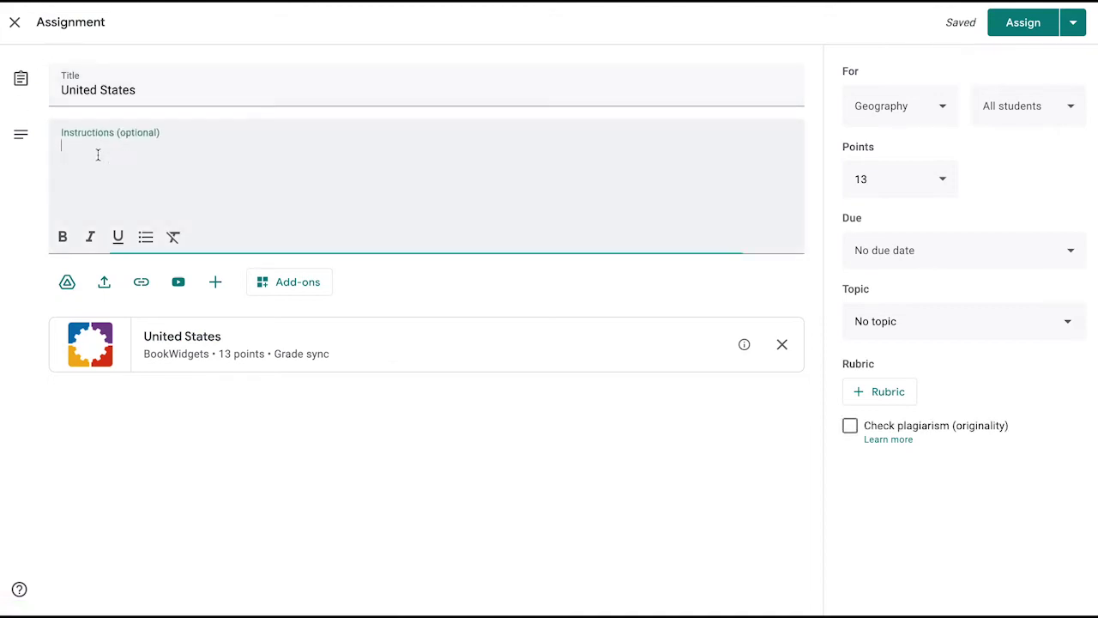
{"action": "type", "text": "Fill out the questions."}
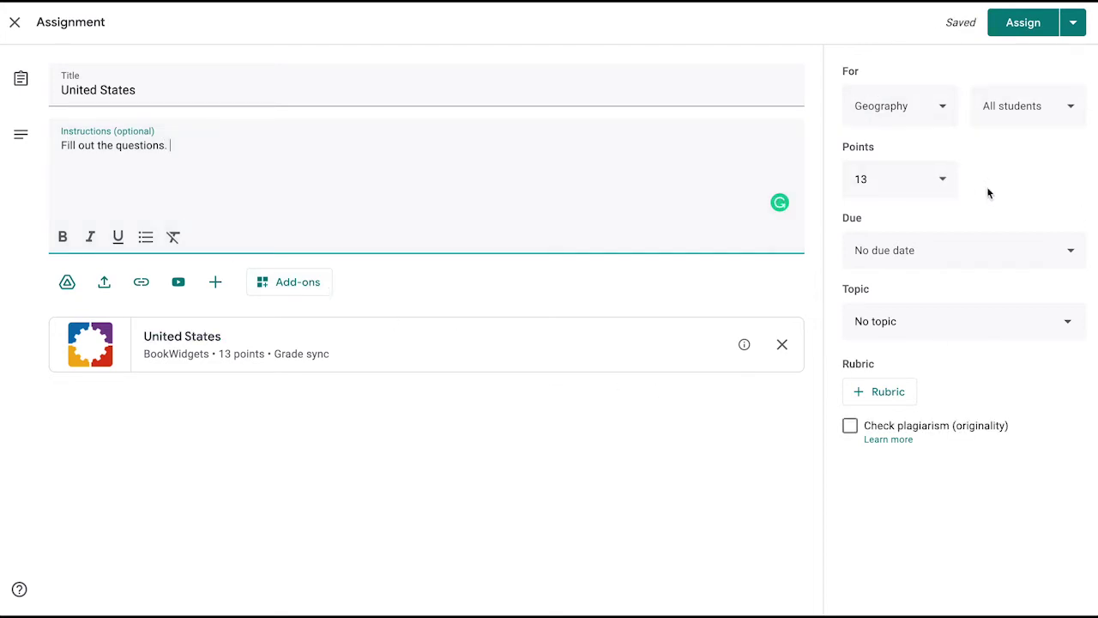
{"action": "left_click", "coordinate": [1022, 35]}
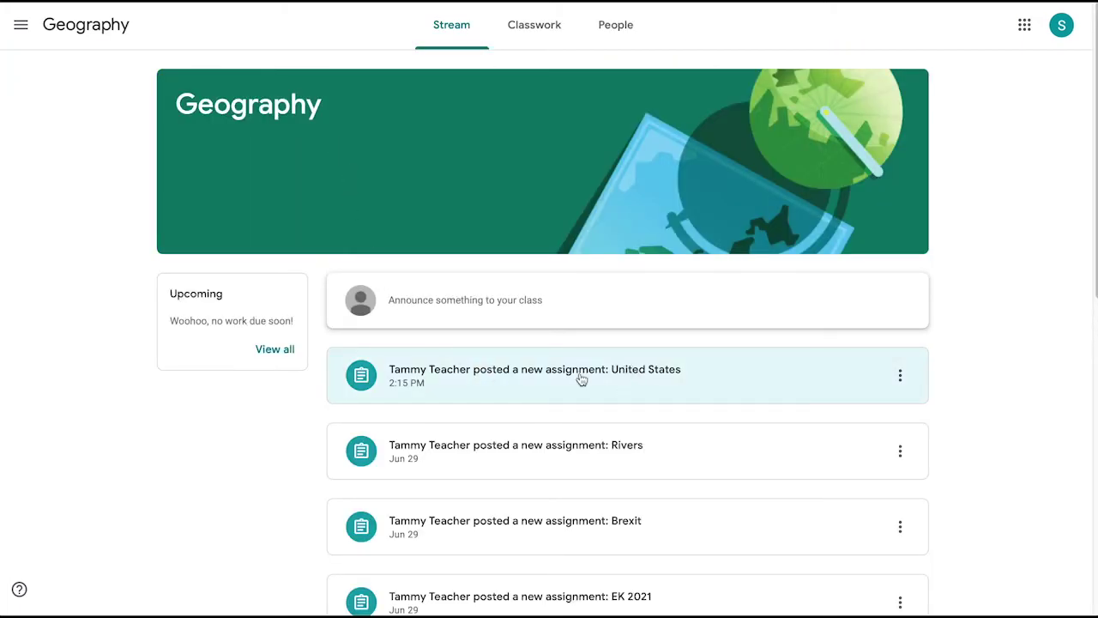
Step: As the student, open the United States assignment's BookWidgets worksheet from Classwork
{"action": "left_click", "coordinate": [543, 26]}
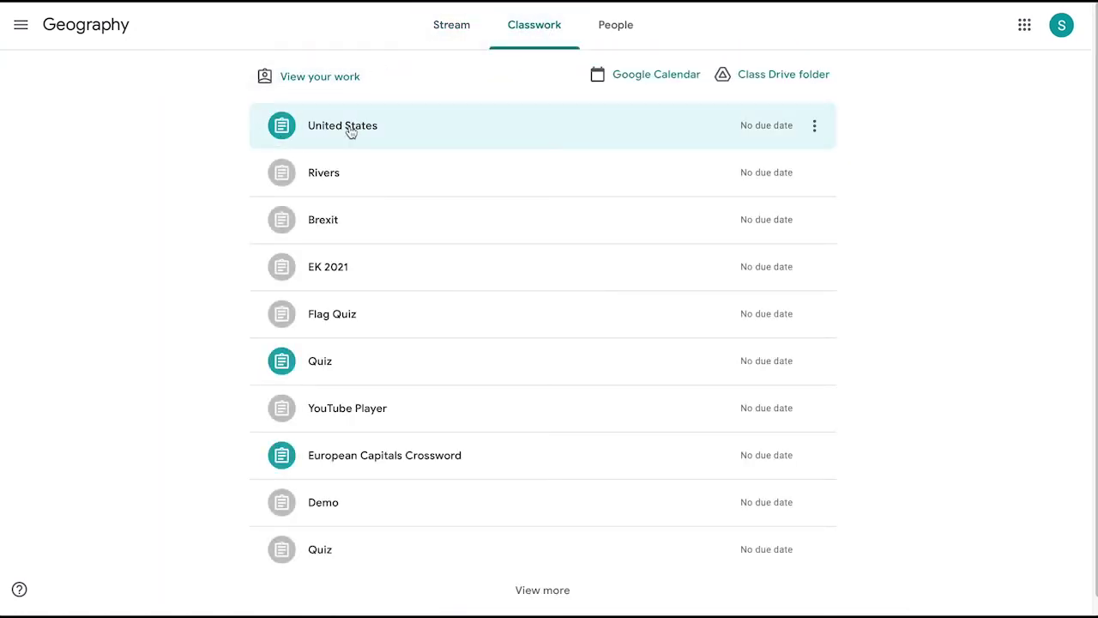
{"action": "left_click", "coordinate": [349, 129]}
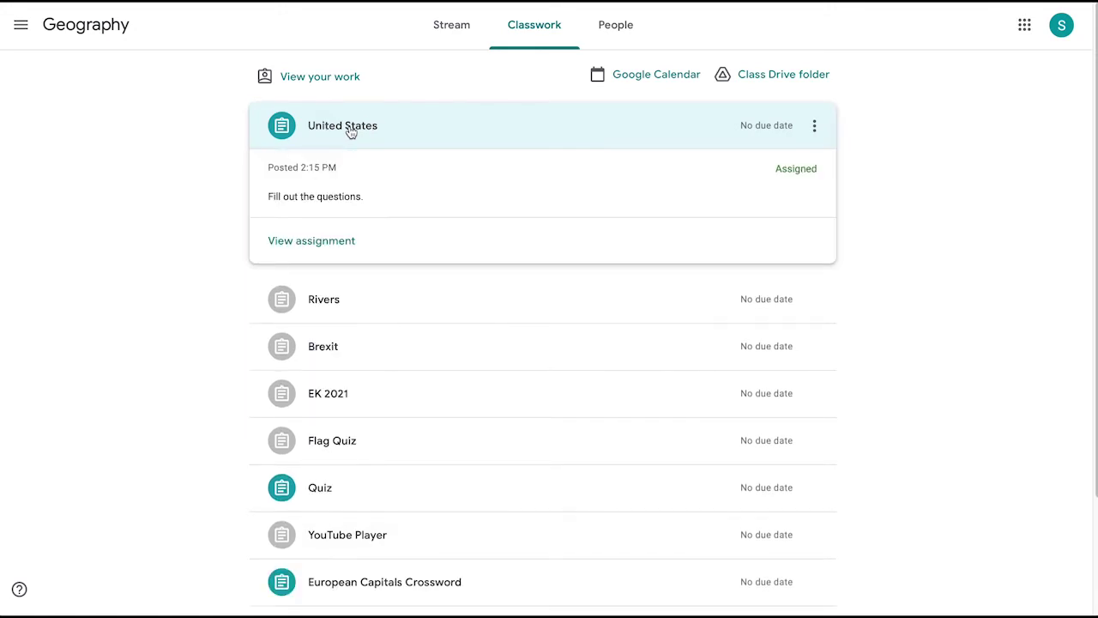
{"action": "left_click", "coordinate": [322, 241]}
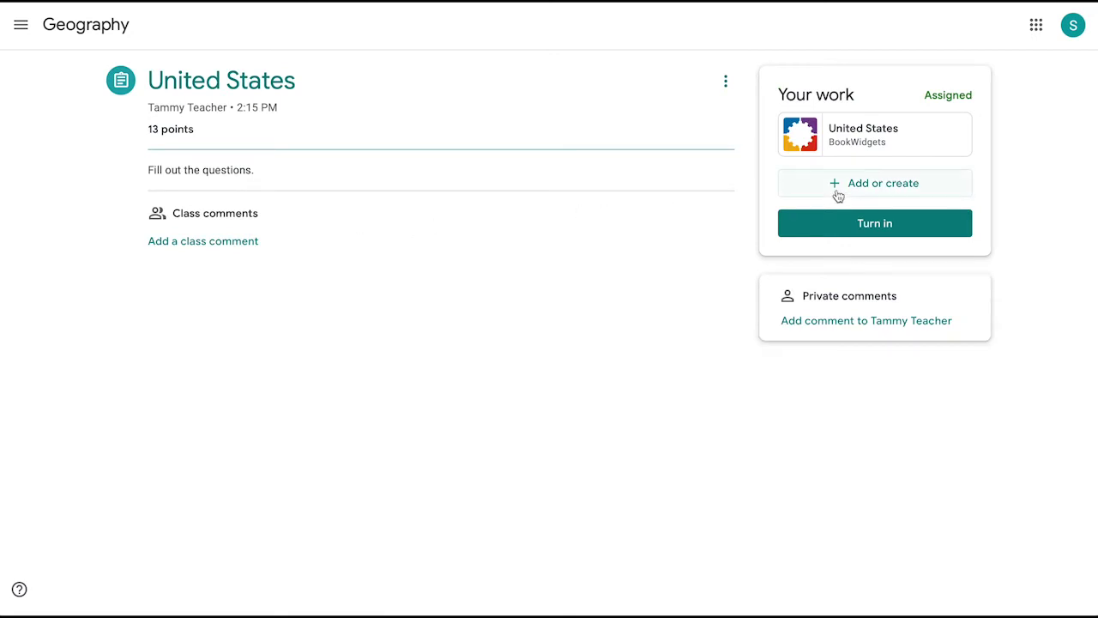
{"action": "left_click", "coordinate": [865, 143]}
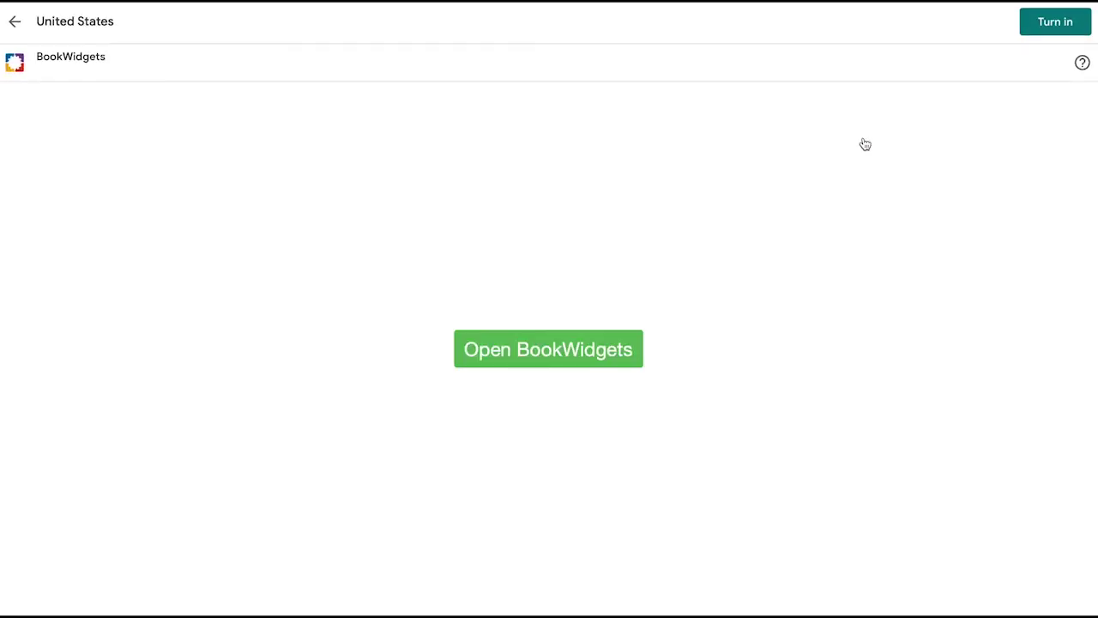
{"action": "left_click", "coordinate": [592, 354]}
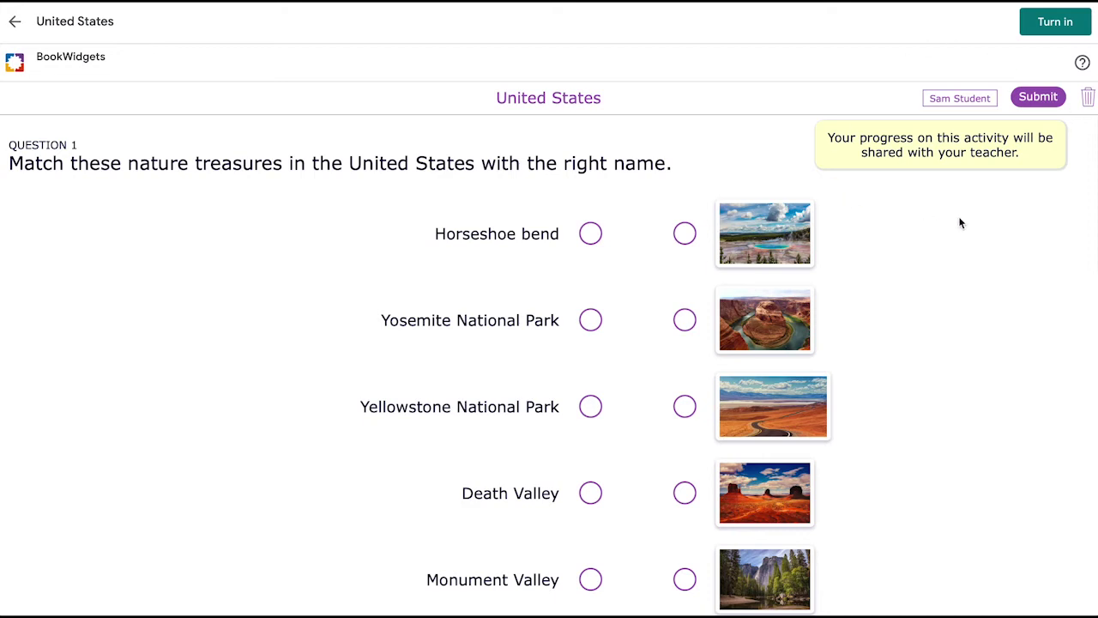
Step: Match the landmark names (Yosemite, Yellowstone, Death Valley and others) to their images
{"action": "scroll", "coordinate": [640, 257], "scroll_direction": "down", "scroll_amount": 1}
{"action": "left_click_drag", "start_coordinate": [590, 220], "coordinate": [685, 306]}
{"action": "left_click_drag", "start_coordinate": [597, 313], "coordinate": [692, 220]}
{"action": "left_click_drag", "start_coordinate": [596, 382], "coordinate": [683, 563]}
{"action": "left_click_drag", "start_coordinate": [585, 484], "coordinate": [686, 392]}
{"action": "left_click_drag", "start_coordinate": [591, 564], "coordinate": [683, 481]}
Step: Label the top, left and middle map states Washington, California and Utah
{"action": "scroll", "coordinate": [554, 462], "scroll_direction": "down", "scroll_amount": 6}
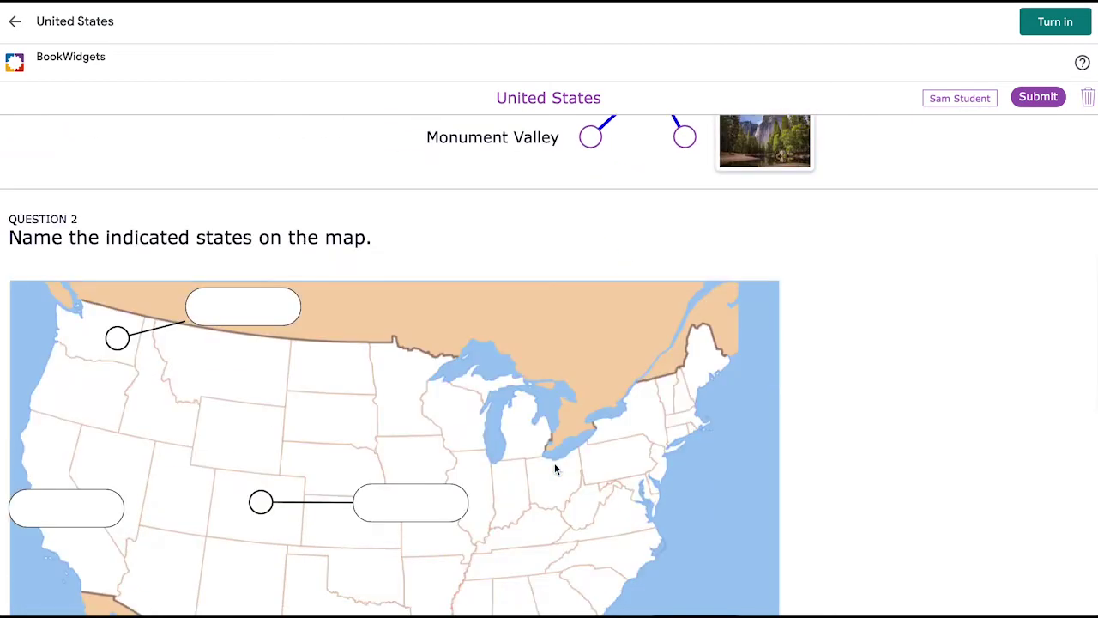
{"action": "left_click", "coordinate": [243, 227]}
{"action": "type", "text": "Washin"}
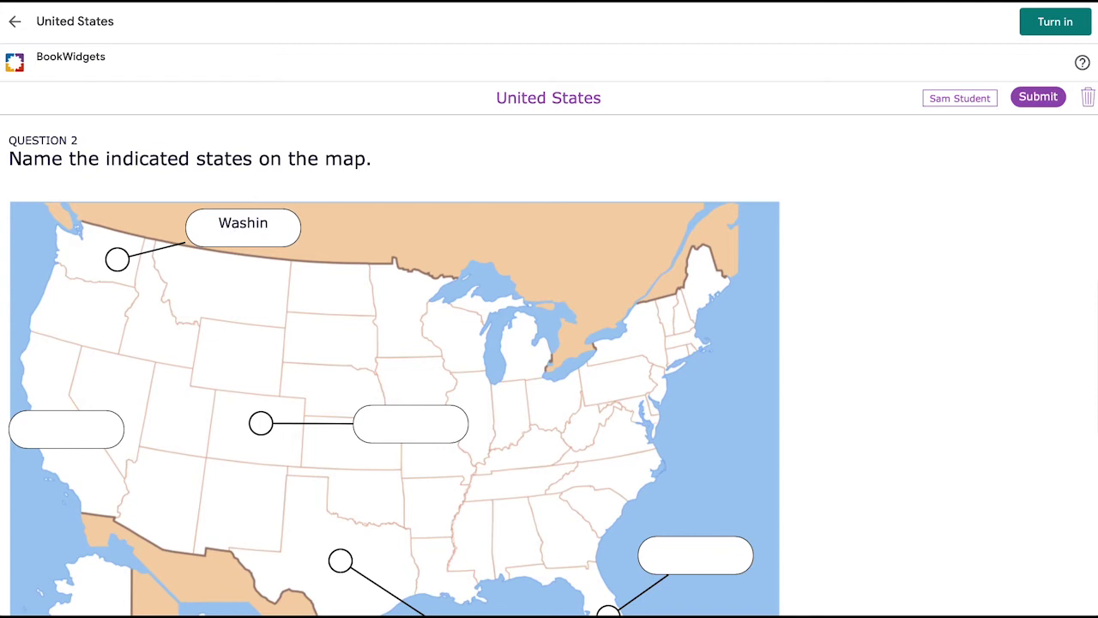
{"action": "type", "text": "gton"}
{"action": "left_click", "coordinate": [77, 431]}
{"action": "type", "text": "California"}
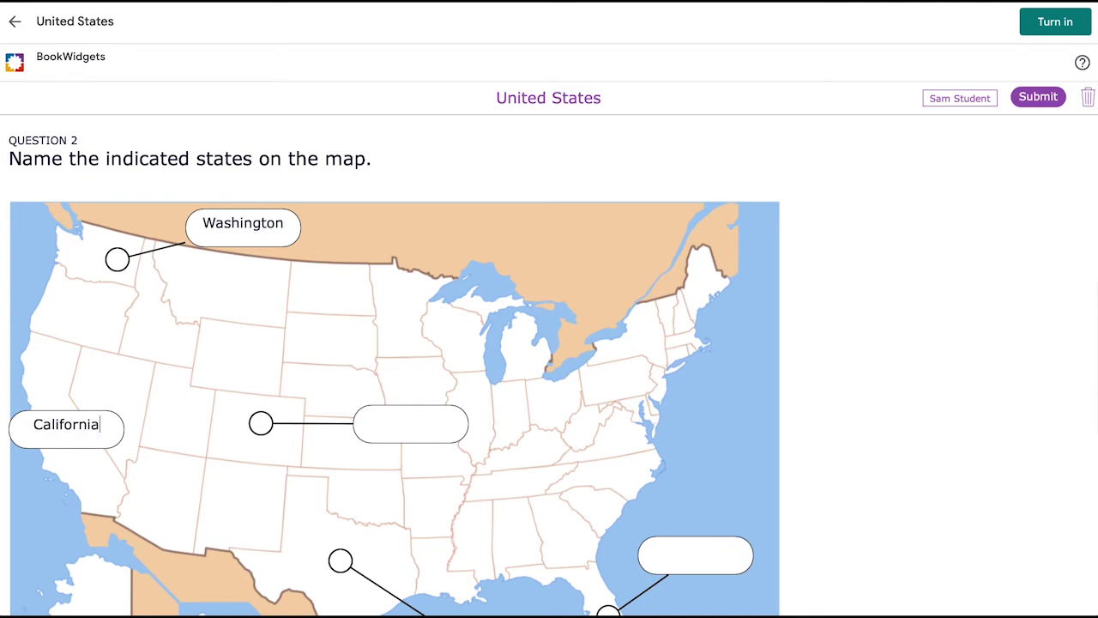
{"action": "left_click", "coordinate": [392, 429]}
{"action": "type", "text": "Utah"}
Step: Label the Florida state and enter 'Taxes' for the Gulf coast label
{"action": "scroll", "coordinate": [527, 434], "scroll_direction": "down", "scroll_amount": 2}
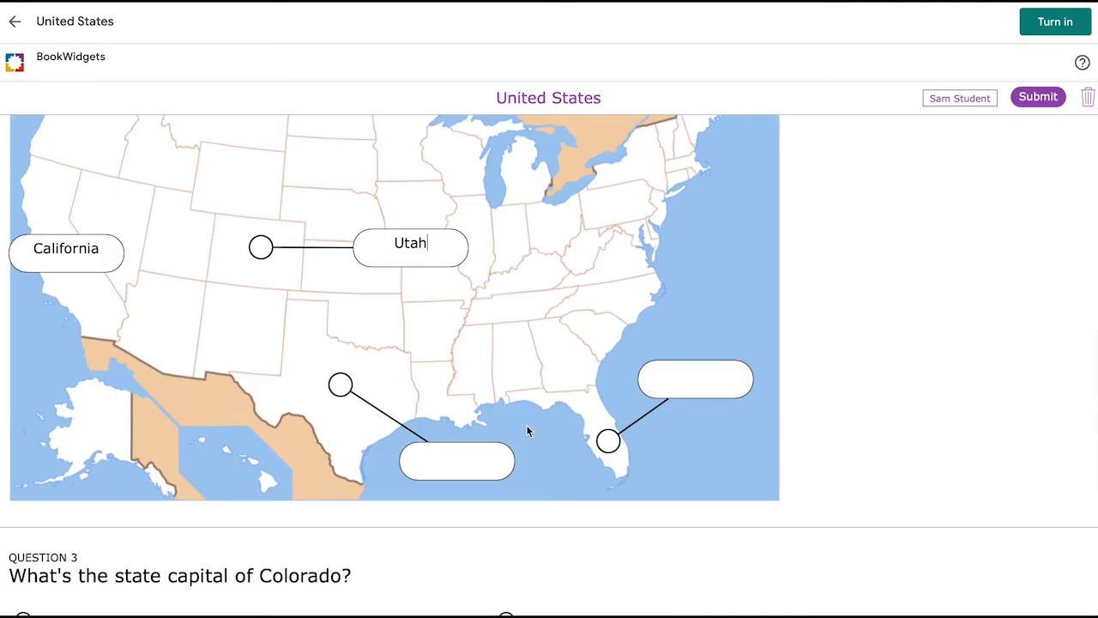
{"action": "left_click", "coordinate": [666, 384]}
{"action": "type", "text": "Florida"}
{"action": "left_click", "coordinate": [495, 464]}
{"action": "type", "text": "Taxes"}
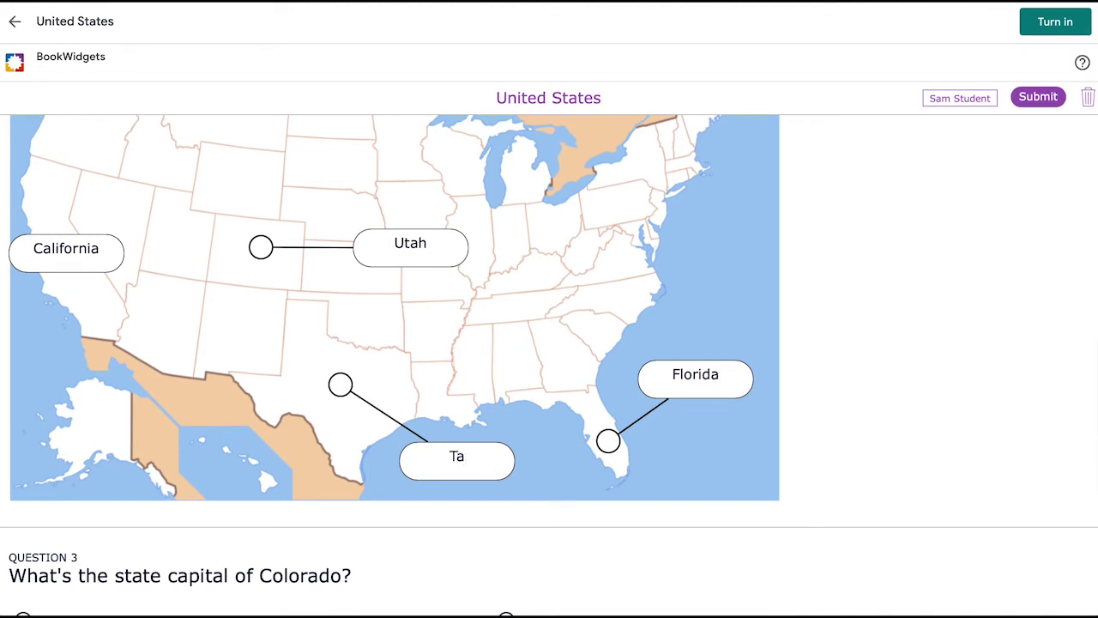
Step: Choose Denver as Colorado's capital and write about skiing at Lake Tahoe for Question 4
{"action": "scroll", "coordinate": [510, 448], "scroll_direction": "down", "scroll_amount": 3}
{"action": "left_click", "coordinate": [513, 368]}
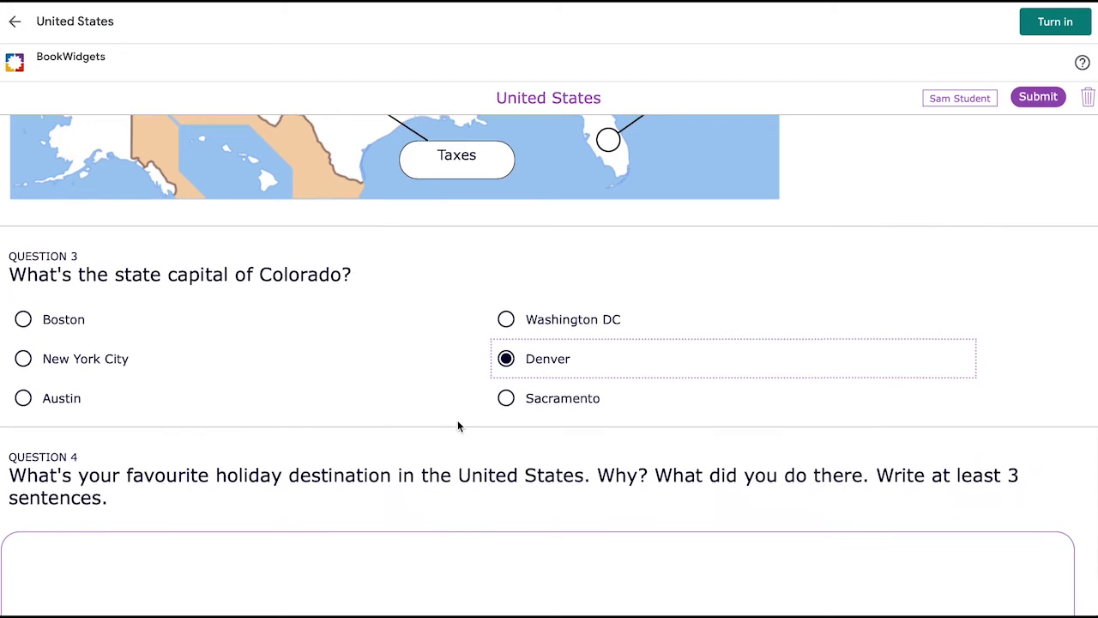
{"action": "scroll", "coordinate": [458, 426], "scroll_direction": "down", "scroll_amount": 1}
{"action": "key", "text": "Tab"}
{"action": "type", "text": "Lake Tahoe. I went skiing the"}
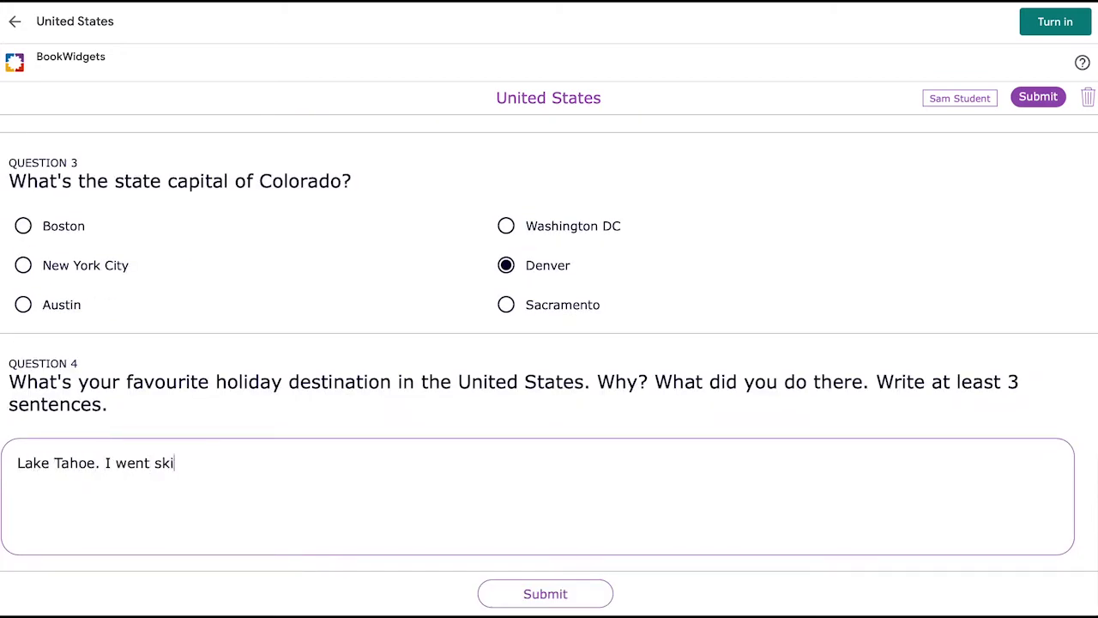
{"action": "type", "text": "re for the first time, and it was soo much fun! I was still a beginner, but took some courses."}
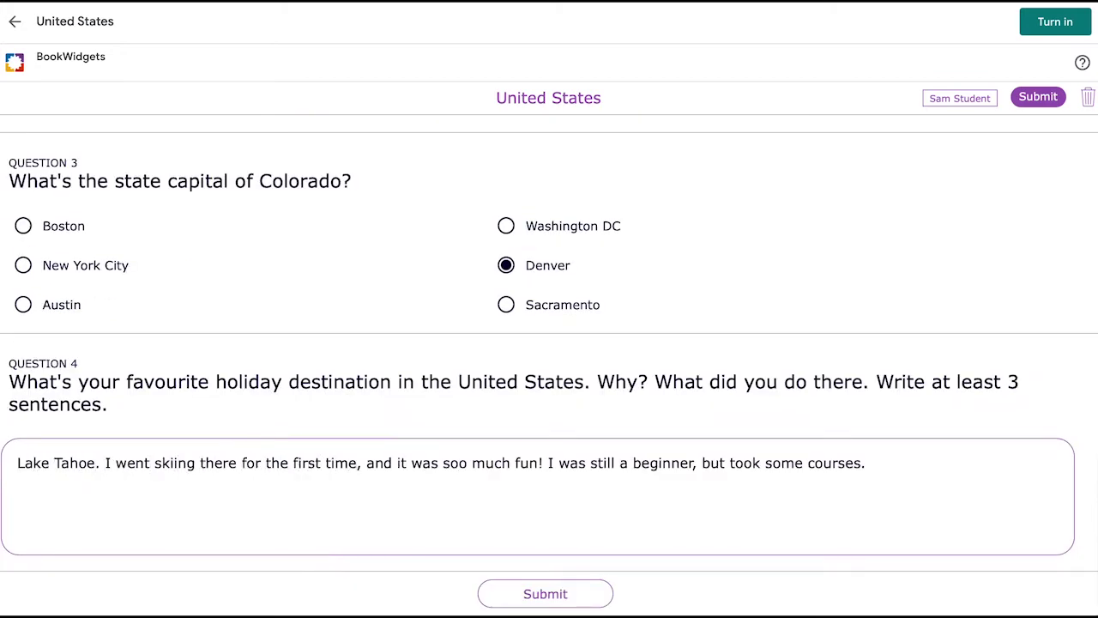
{"action": "type", "text": "It's also beutiful there!"}
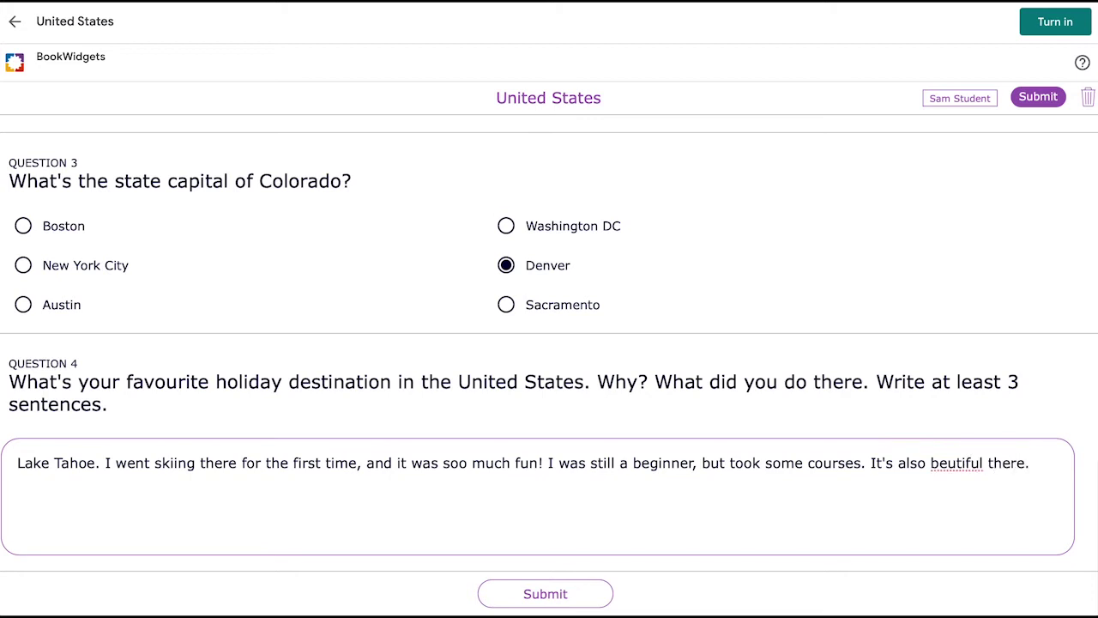
Step: Submit and send the worksheet answers, then turn in the assignment
{"action": "left_click", "coordinate": [540, 600]}
{"action": "left_click", "coordinate": [543, 386]}
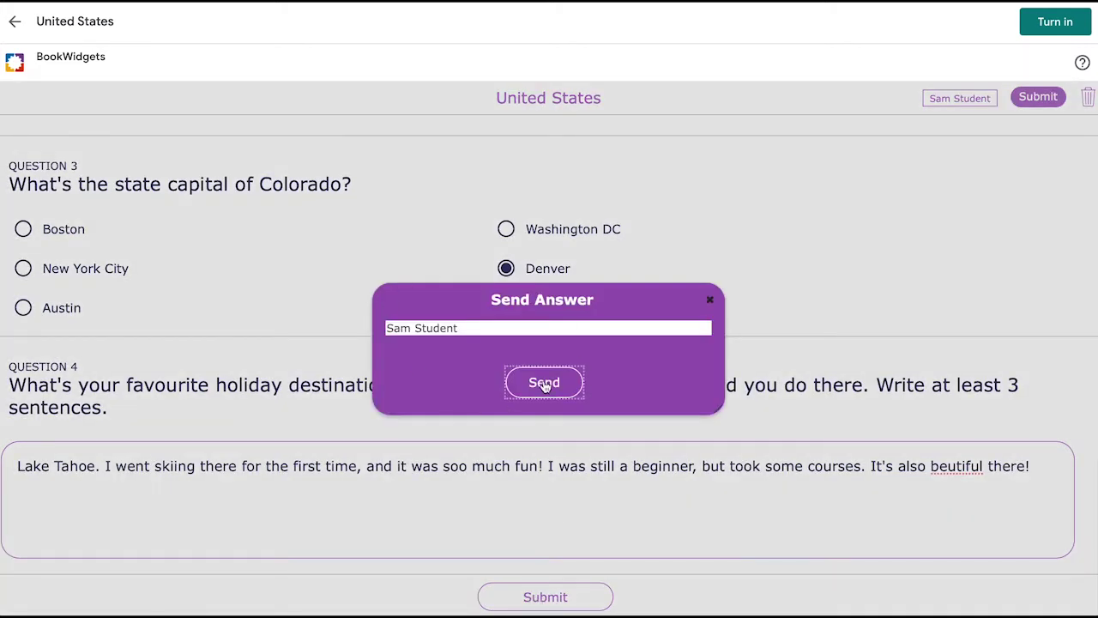
{"action": "left_click", "coordinate": [1048, 26]}
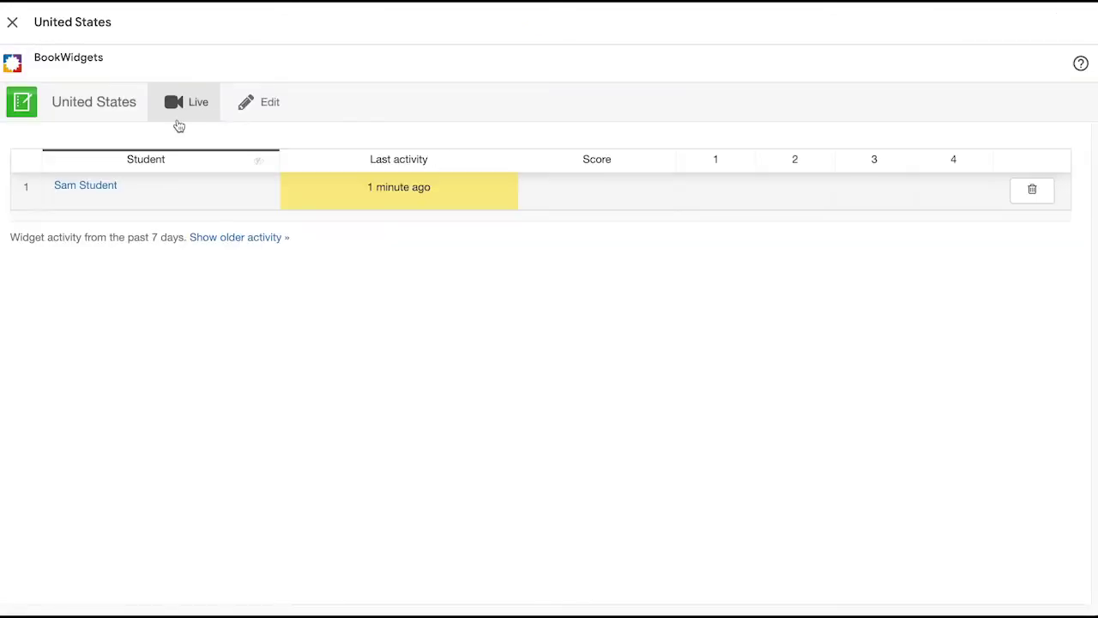
Step: Watch the student's progress in the Live view and open their individual answers
{"action": "left_click", "coordinate": [177, 120]}
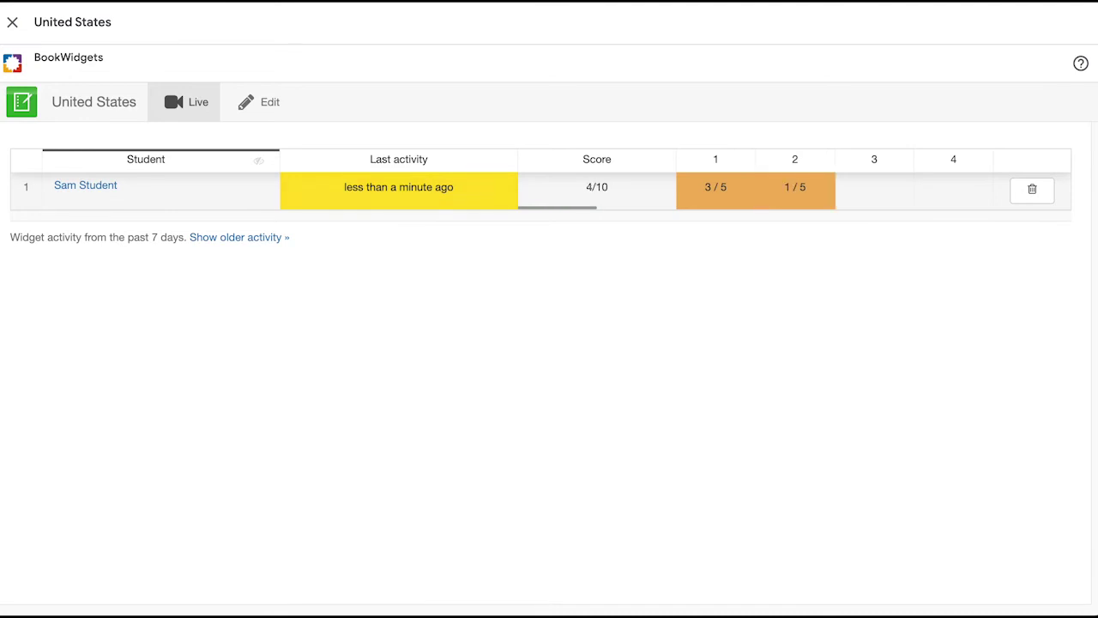
{"action": "left_click", "coordinate": [86, 186]}
{"action": "scroll", "coordinate": [247, 365], "scroll_direction": "down", "scroll_amount": 8}
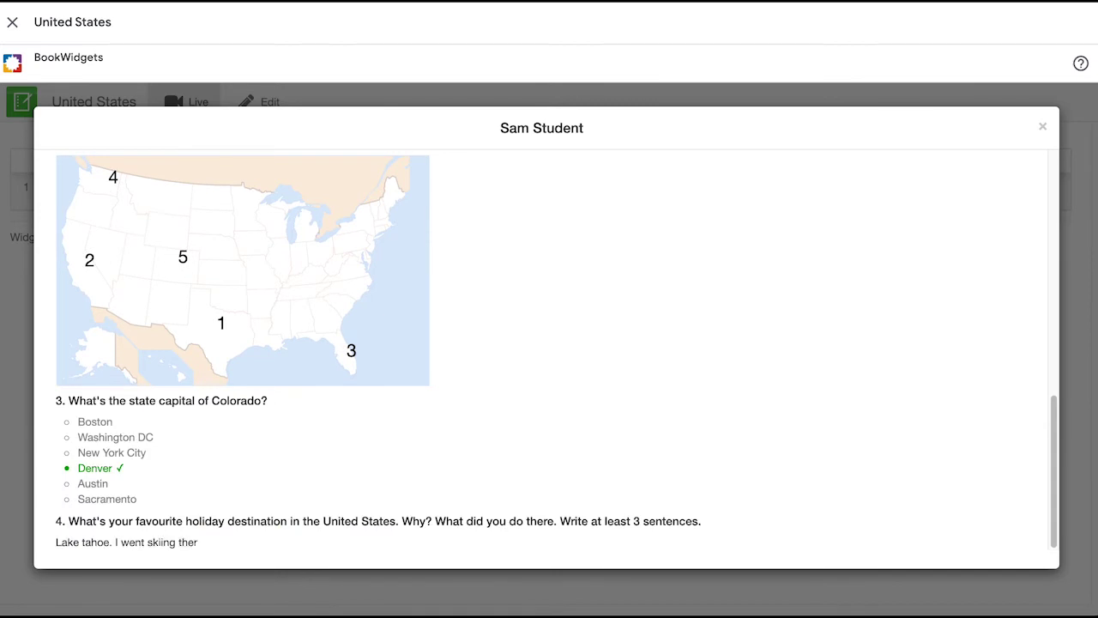
Step: Close the student's detailed live results
{"action": "left_click", "coordinate": [1043, 129]}
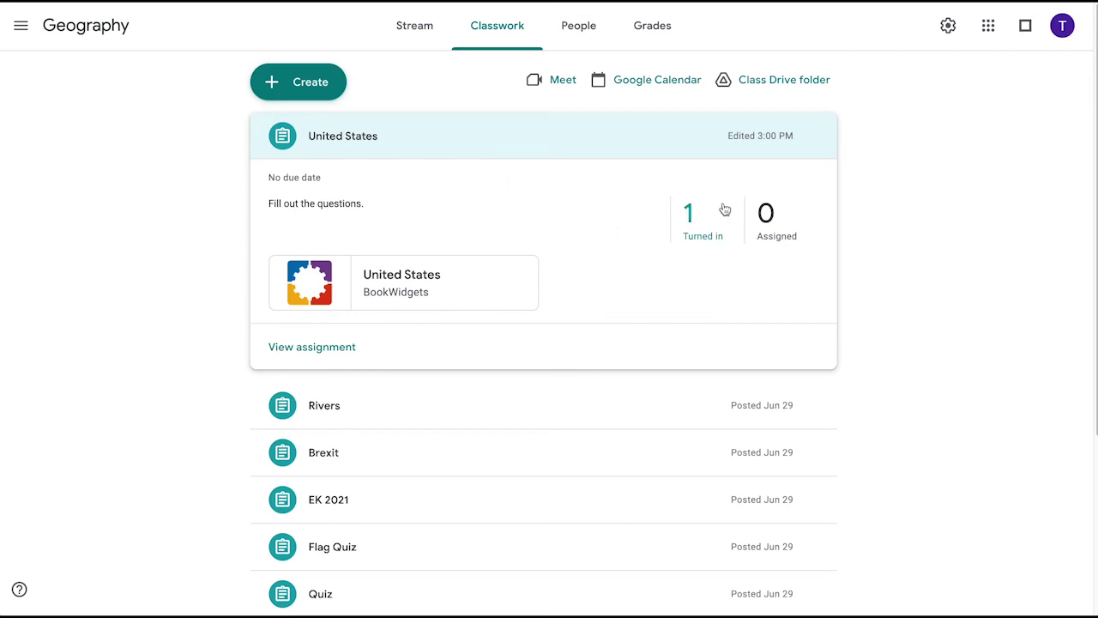
Step: Open the student's turned-in United States submission and scroll its grading view to question 2
{"action": "left_click", "coordinate": [314, 346]}
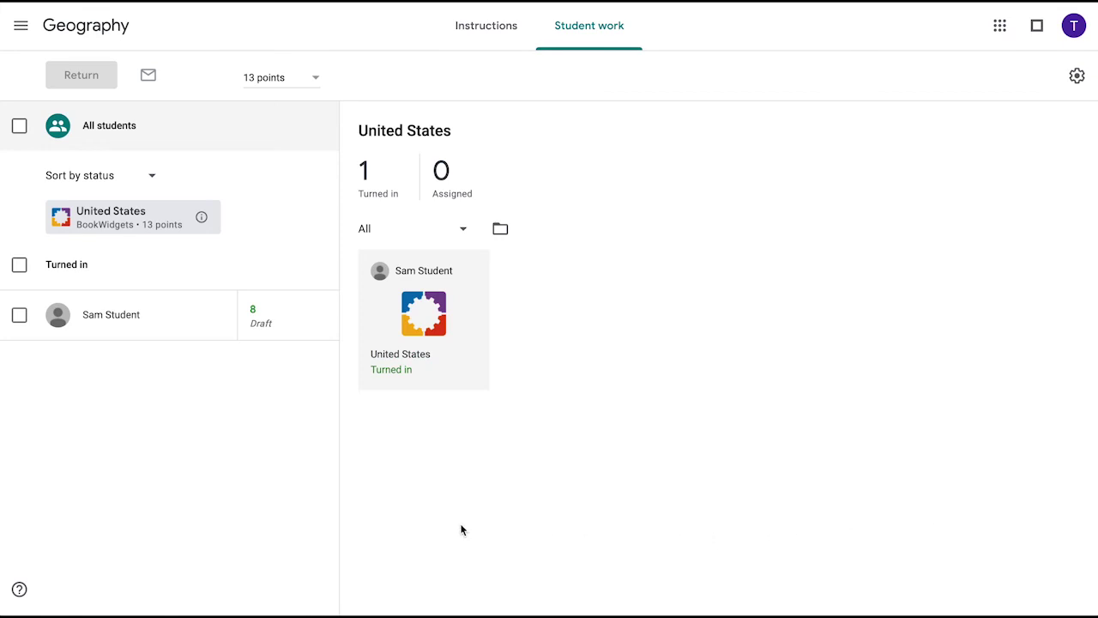
{"action": "left_click", "coordinate": [422, 336]}
{"action": "scroll", "coordinate": [393, 434], "scroll_direction": "down", "scroll_amount": 3}
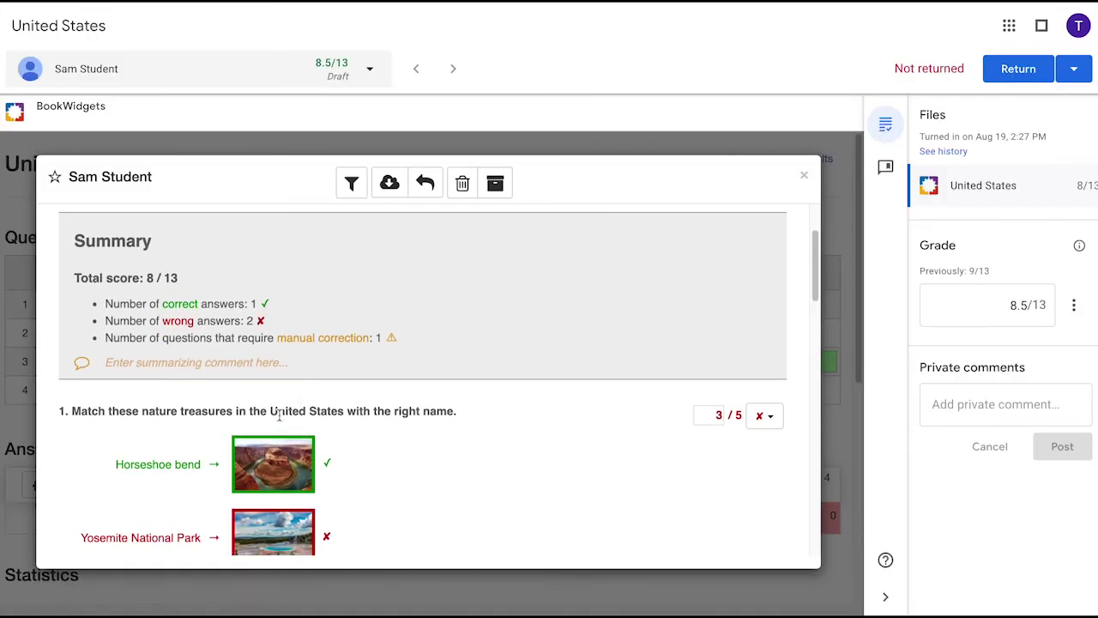
{"action": "scroll", "coordinate": [395, 442], "scroll_direction": "down", "scroll_amount": 3}
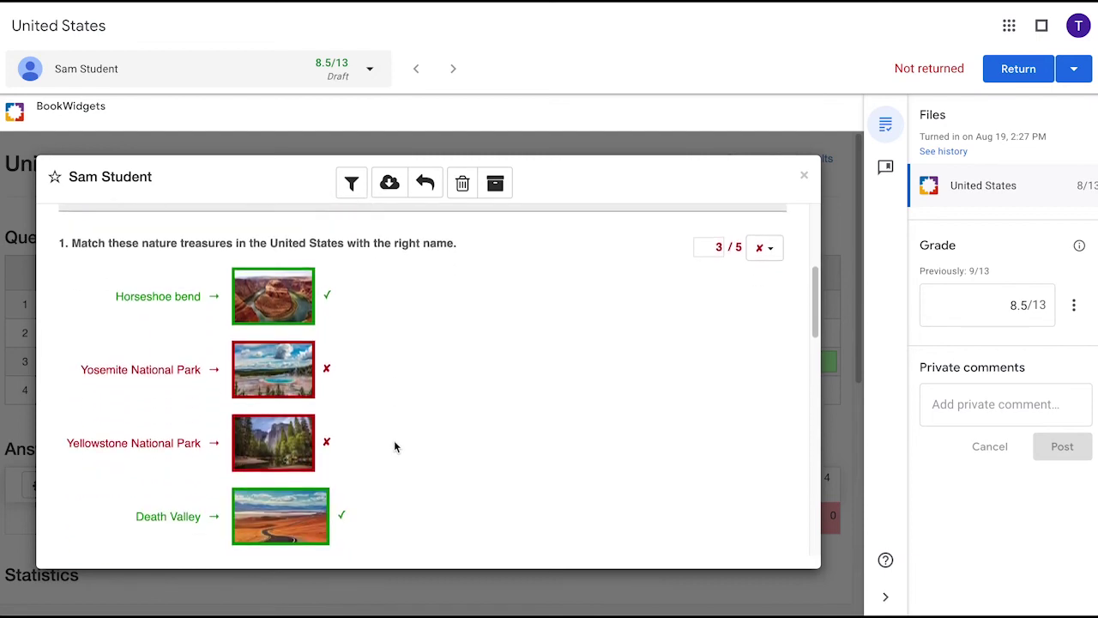
{"action": "scroll", "coordinate": [395, 443], "scroll_direction": "down", "scroll_amount": 5}
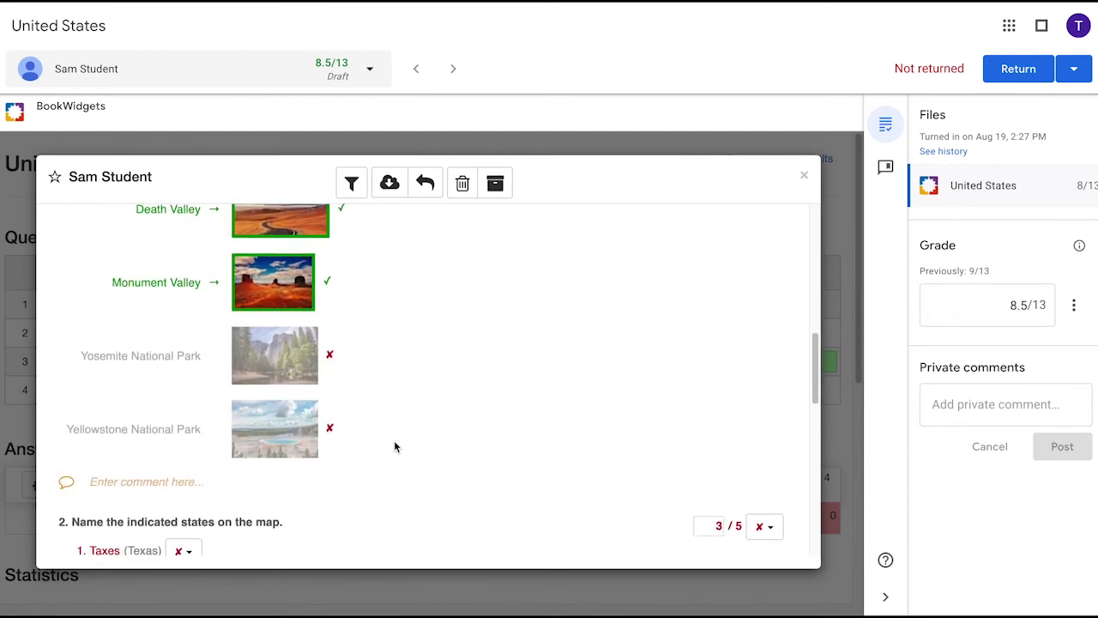
{"action": "scroll", "coordinate": [395, 446], "scroll_direction": "down", "scroll_amount": 1}
{"action": "scroll", "coordinate": [192, 412], "scroll_direction": "down", "scroll_amount": 3}
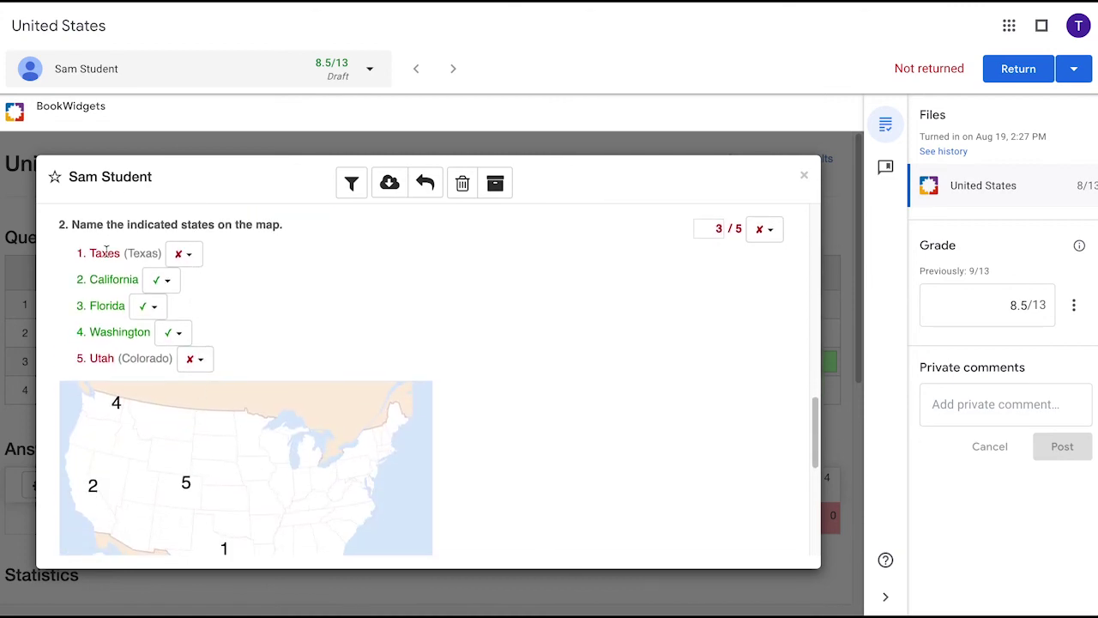
Step: Add a 'Spelling!' comment on the answer Taxes
{"action": "left_click", "coordinate": [105, 253]}
{"action": "left_click", "coordinate": [564, 439]}
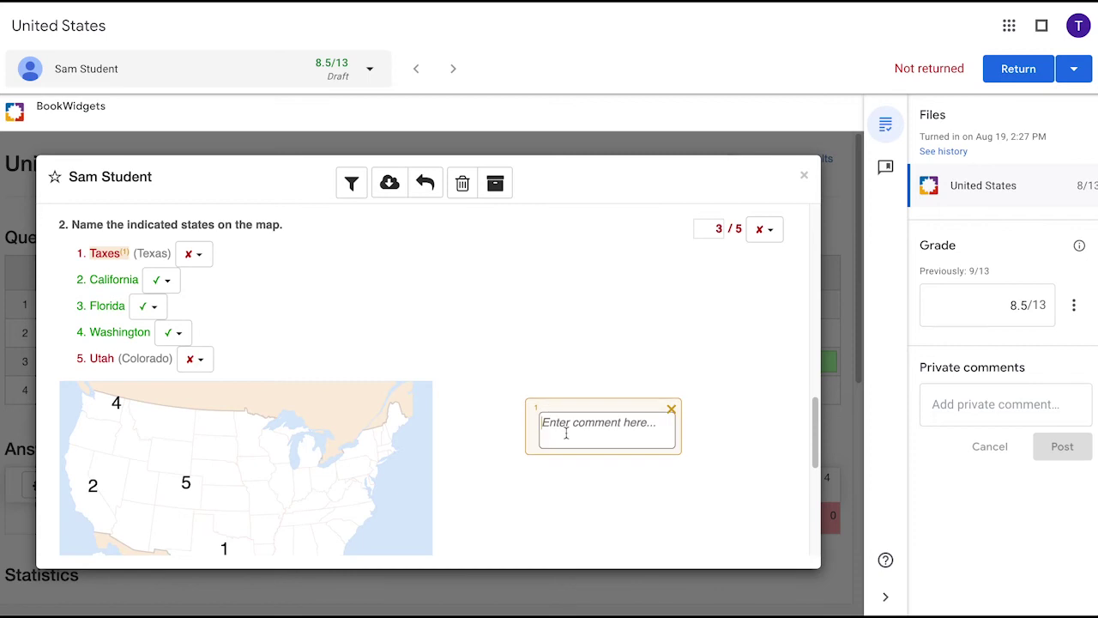
{"action": "type", "text": "Spelling"}
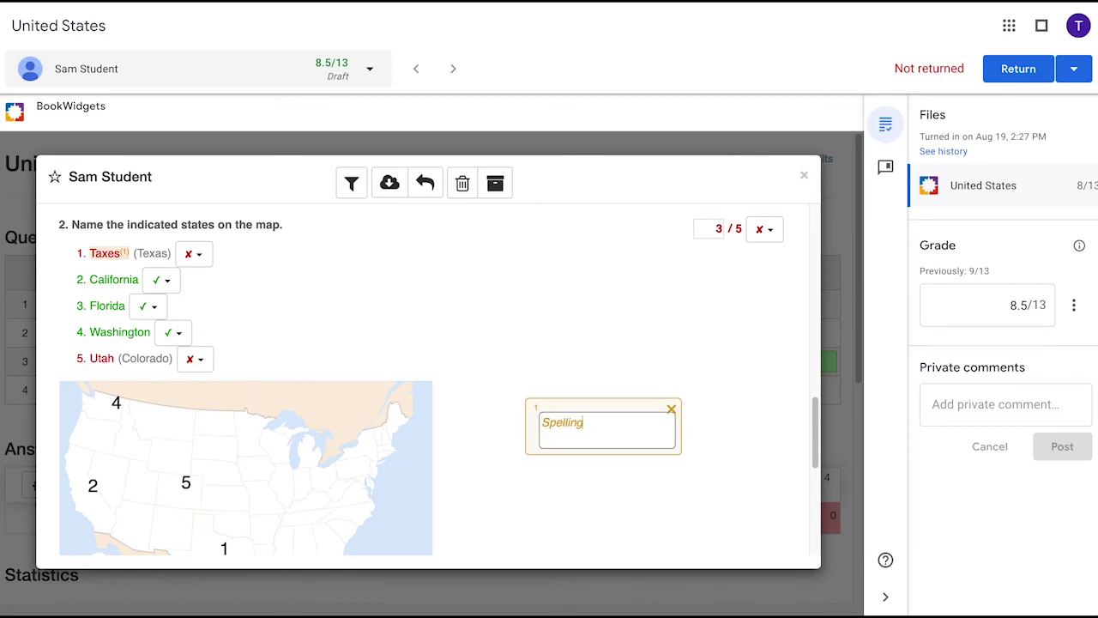
{"action": "type", "text": "!"}
{"action": "left_click", "coordinate": [713, 228]}
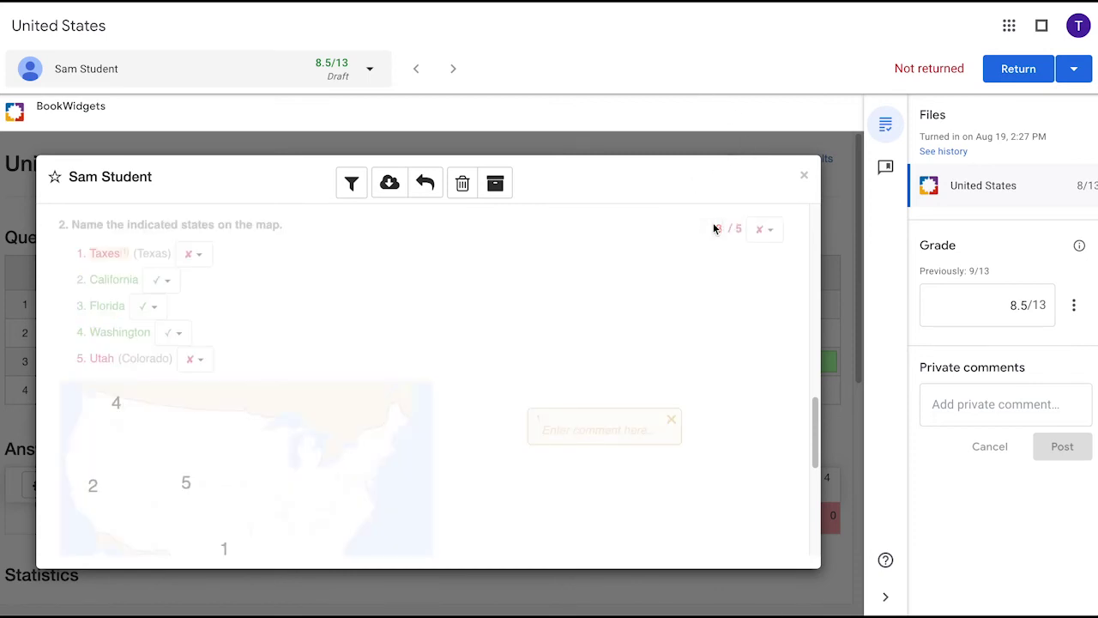
Step: Change question 2's score to 3.5
{"action": "double_click", "coordinate": [718, 228]}
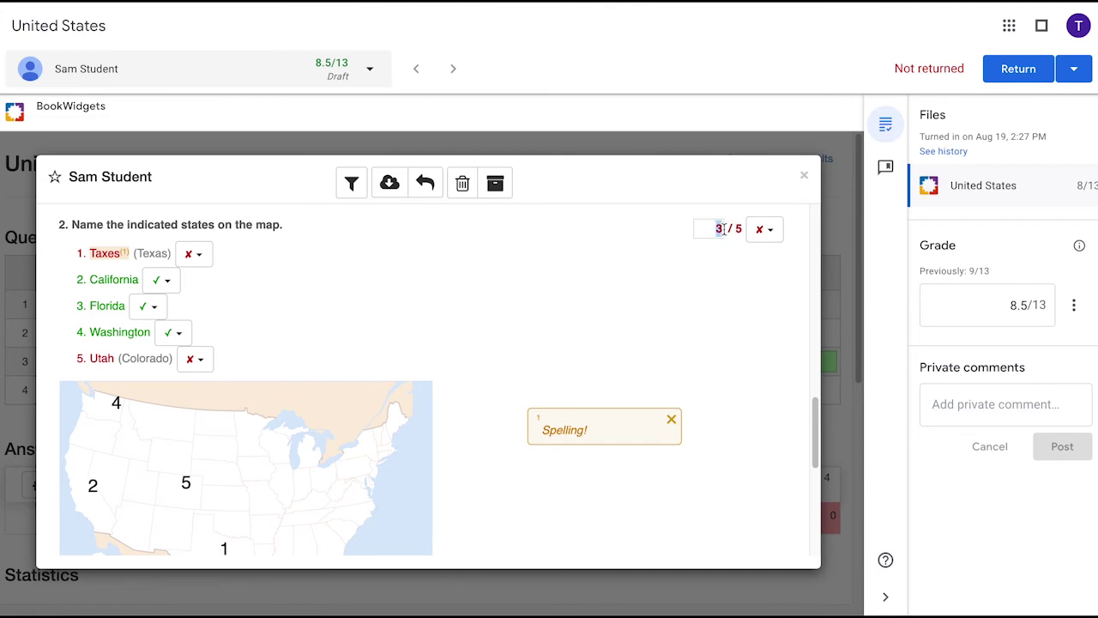
{"action": "type", "text": "3.5"}
{"action": "left_click", "coordinate": [726, 269]}
Step: Add 'Spelling!' comments on the misspelled words soo and beutiful
{"action": "scroll", "coordinate": [677, 390], "scroll_direction": "down", "scroll_amount": 3}
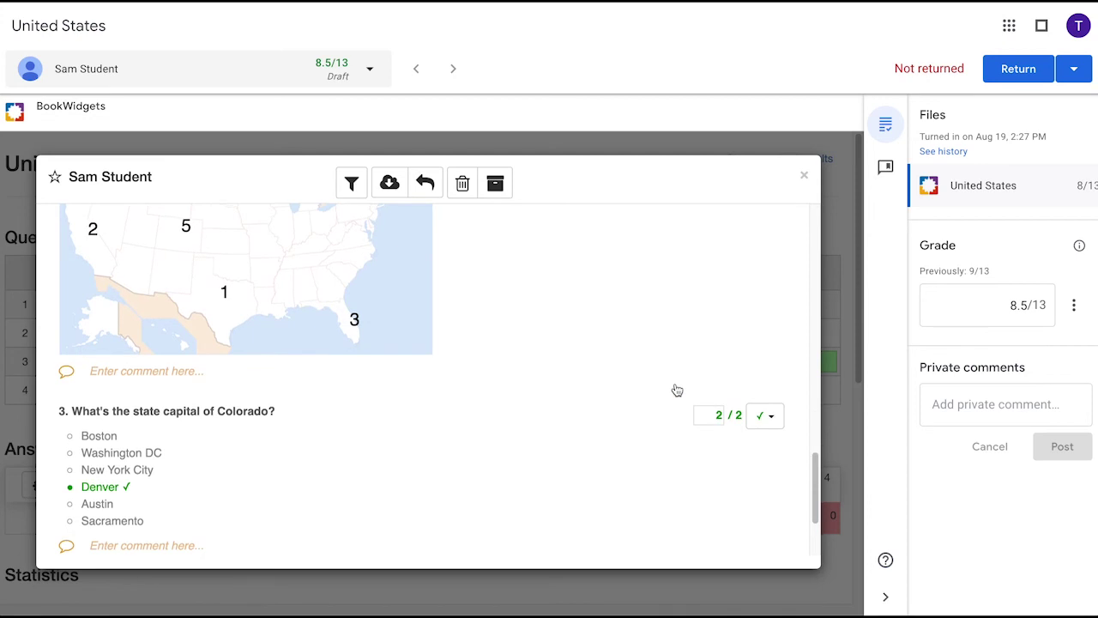
{"action": "scroll", "coordinate": [676, 390], "scroll_direction": "down", "scroll_amount": 2}
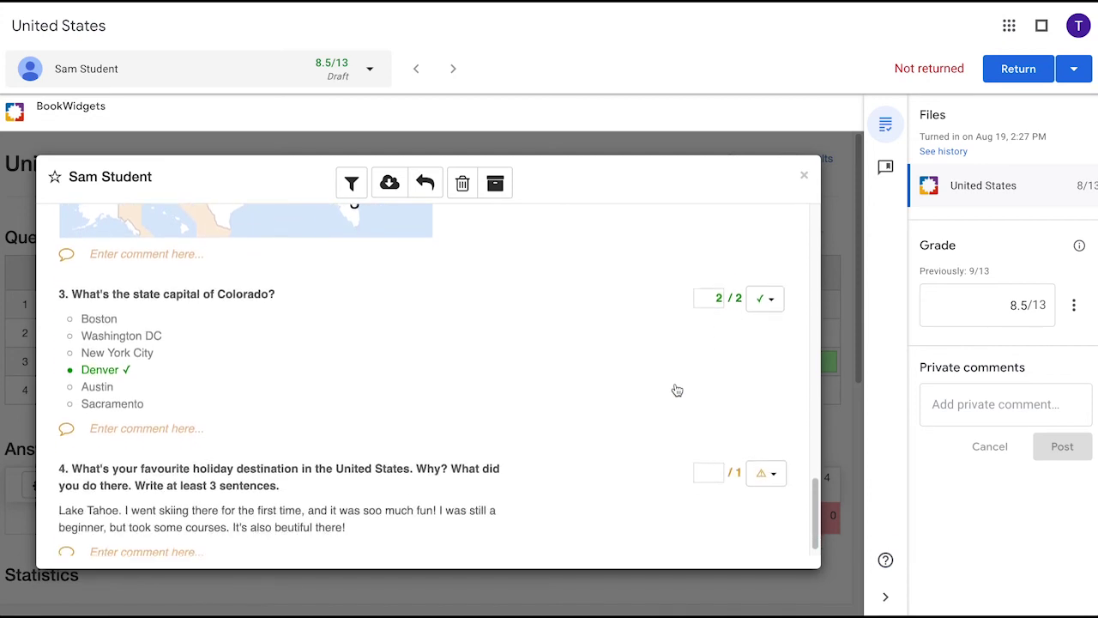
{"action": "double_click", "coordinate": [376, 493]}
{"action": "type", "text": "Spelling!"}
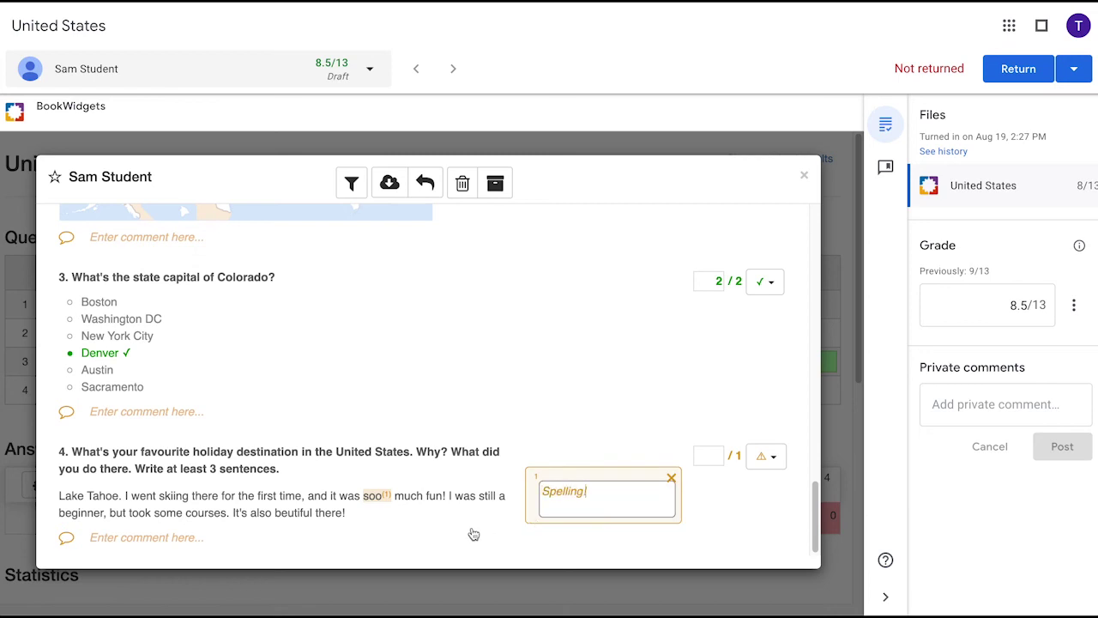
{"action": "left_click", "coordinate": [286, 514]}
{"action": "double_click", "coordinate": [288, 514]}
{"action": "type", "text": "Spelling!"}
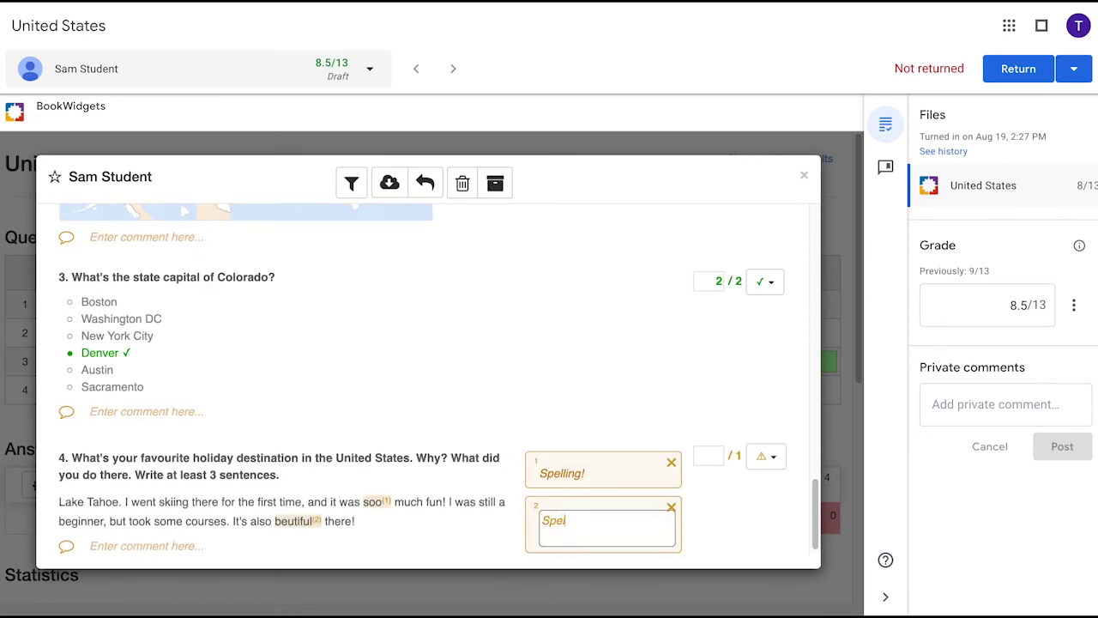
Step: Comment 'Sounds like fun!' on question 4's answer and score it 0.5
{"action": "left_click", "coordinate": [189, 544]}
{"action": "type", "text": "Sounds like fun!"}
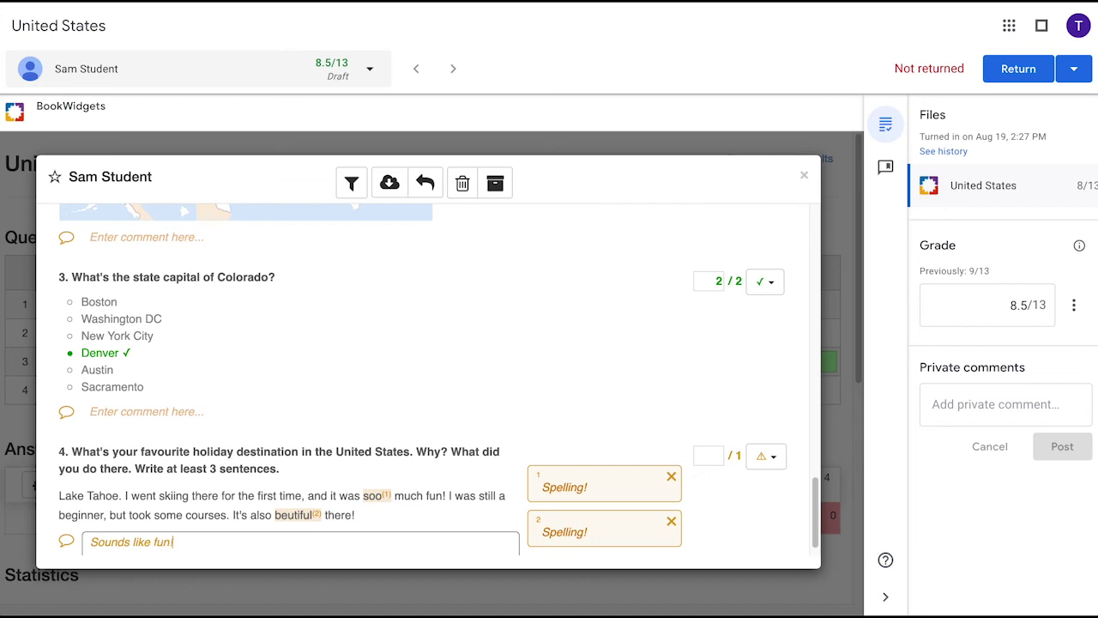
{"action": "key", "text": "Return"}
{"action": "type", "text": "0"}
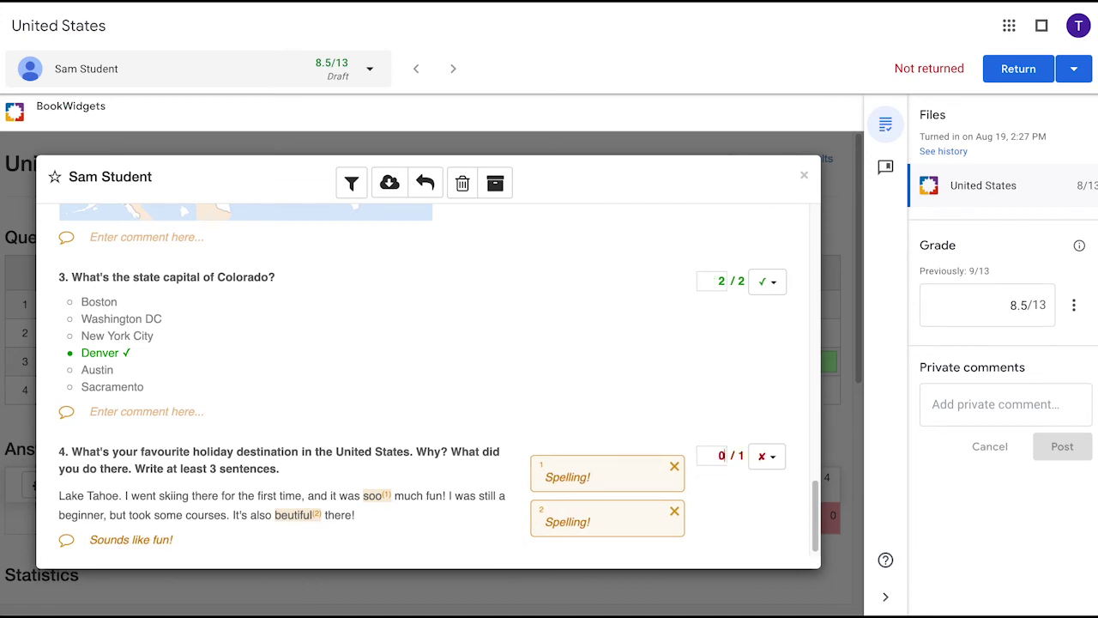
{"action": "type", "text": ".5"}
Step: Commit question 4's 0.5 score, filter to wrong answers only, then close the student's answers
{"action": "left_click", "coordinate": [721, 409]}
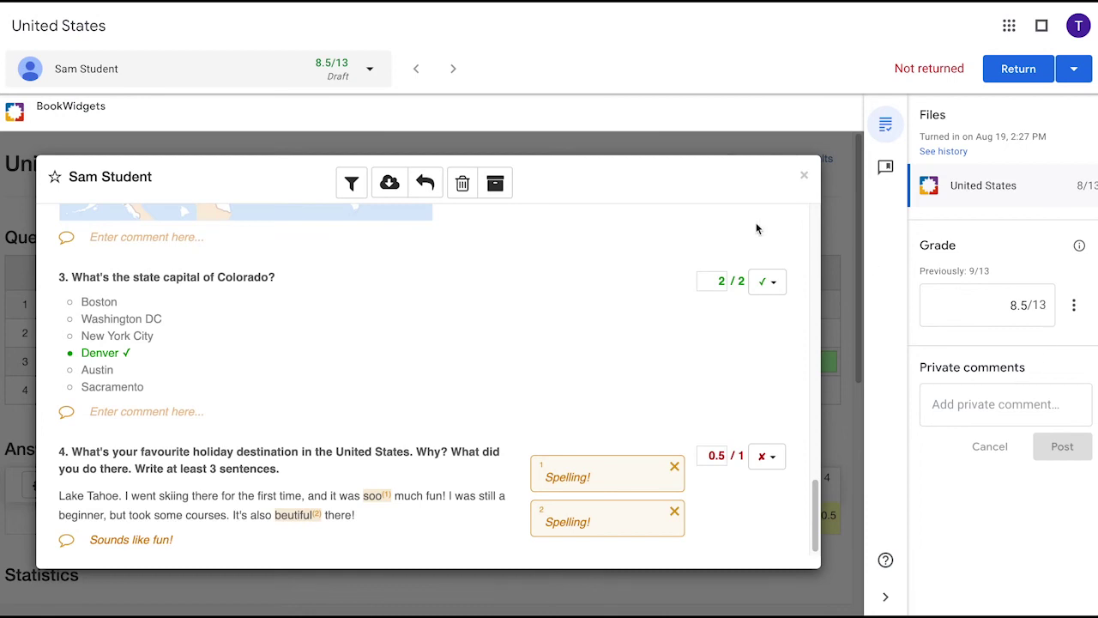
{"action": "left_click", "coordinate": [352, 183]}
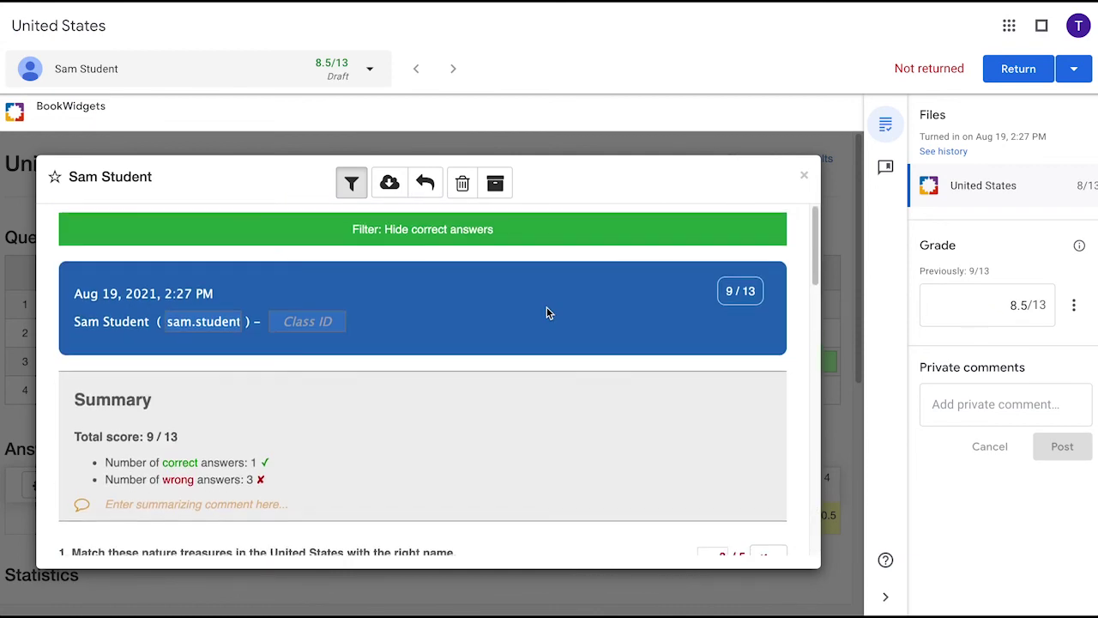
{"action": "scroll", "coordinate": [505, 294], "scroll_direction": "down", "scroll_amount": 7}
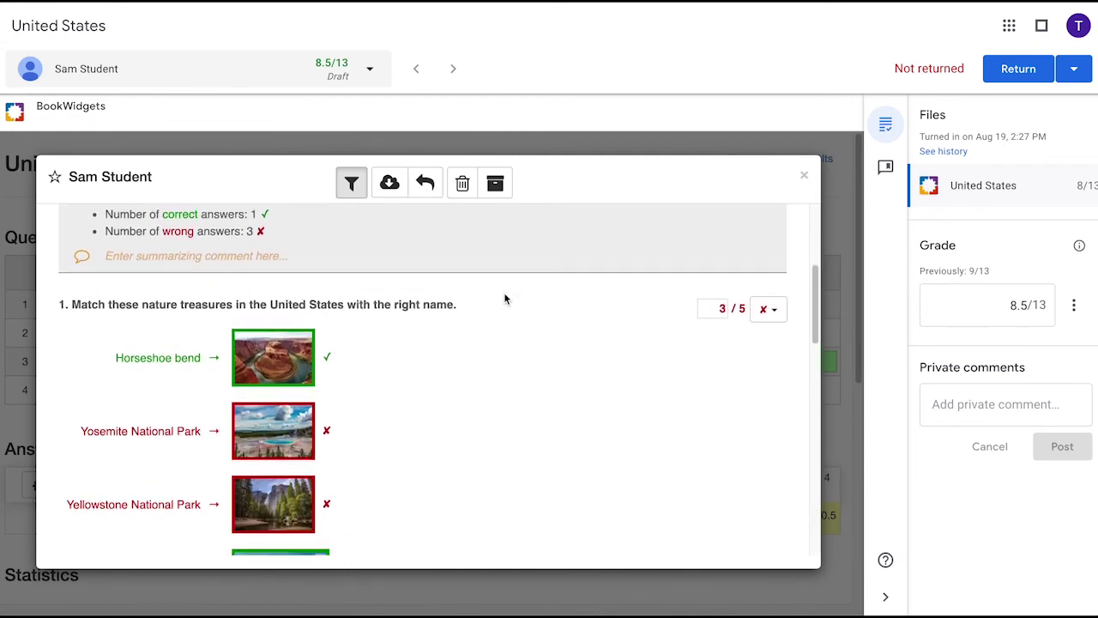
{"action": "scroll", "coordinate": [504, 298], "scroll_direction": "down", "scroll_amount": 6}
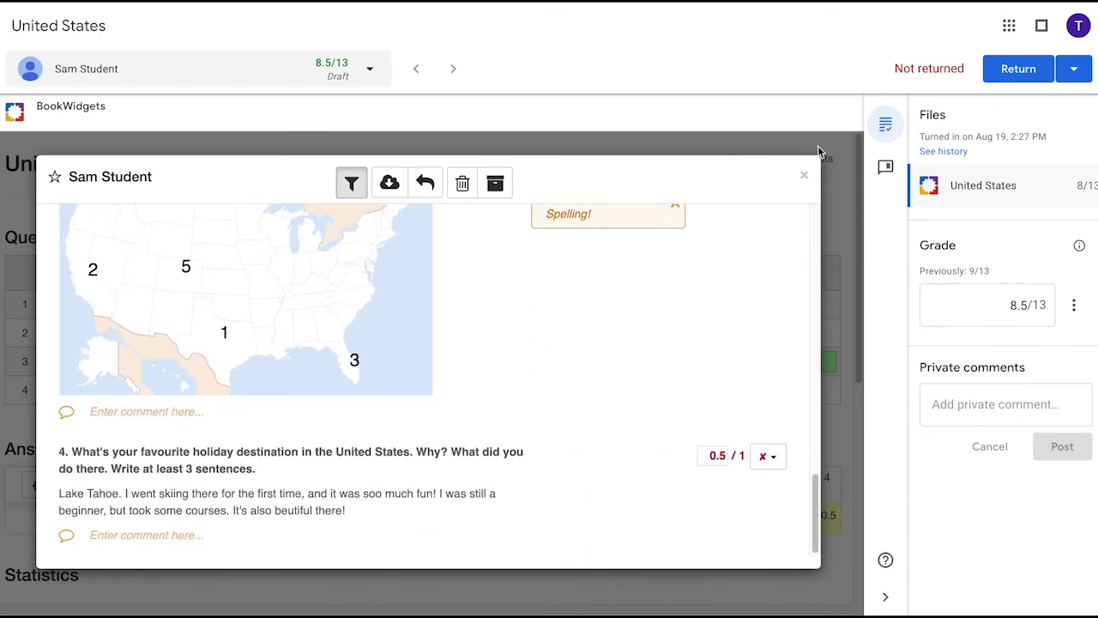
{"action": "left_click", "coordinate": [804, 175]}
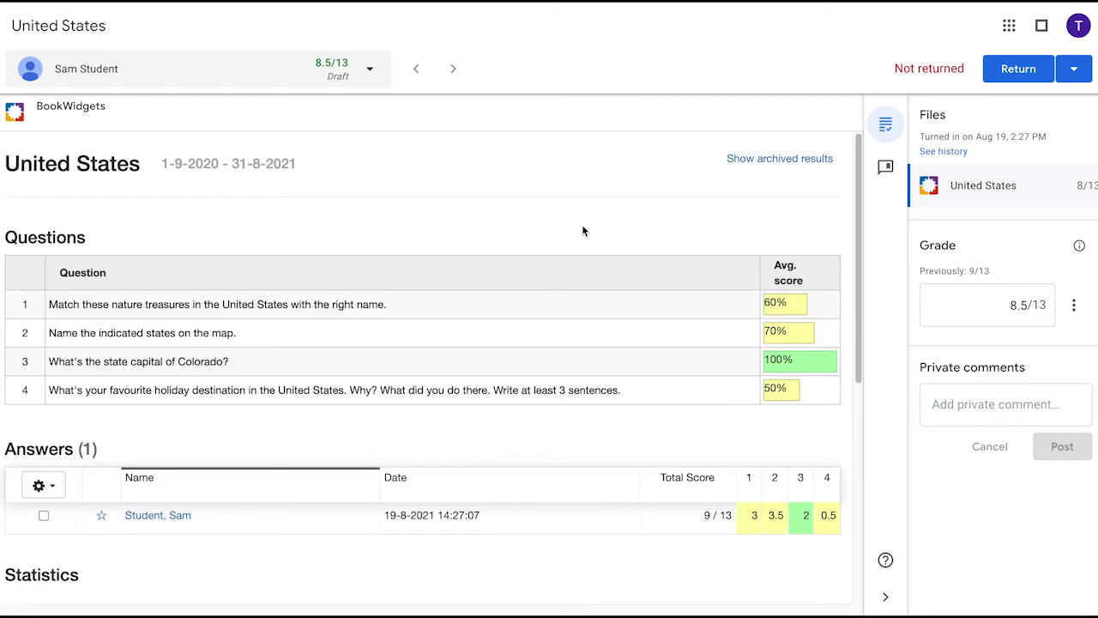
Step: Open the student's 9/13 answer sheet via question 1 in the Questions table
{"action": "left_click", "coordinate": [147, 305]}
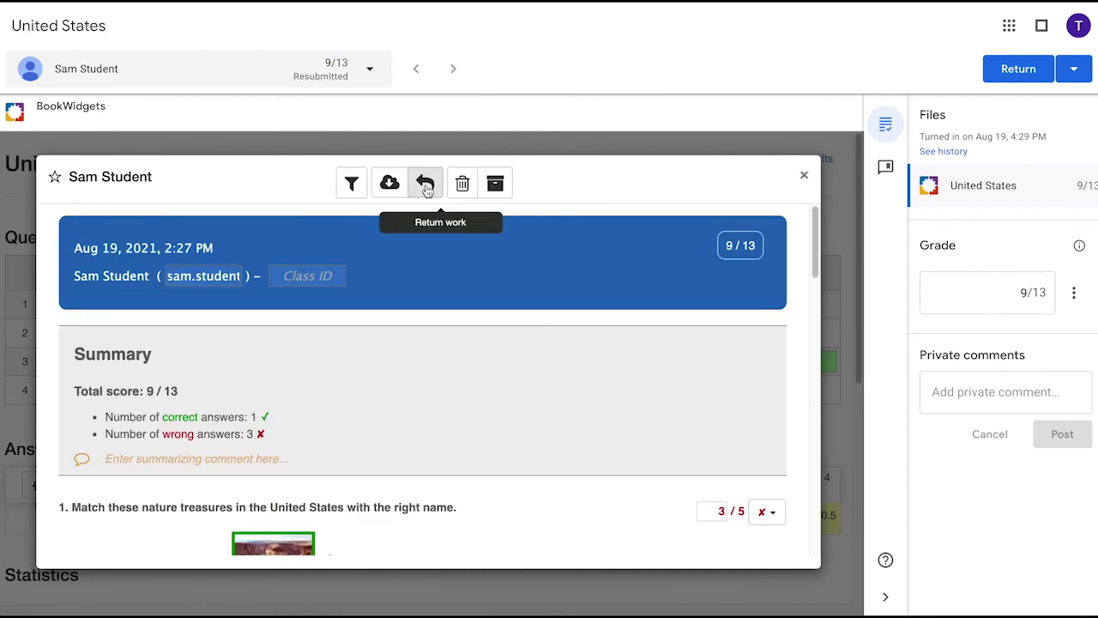
Step: Return the 9/13 United States work to the student in BookWidgets and Classroom
{"action": "left_click", "coordinate": [423, 187]}
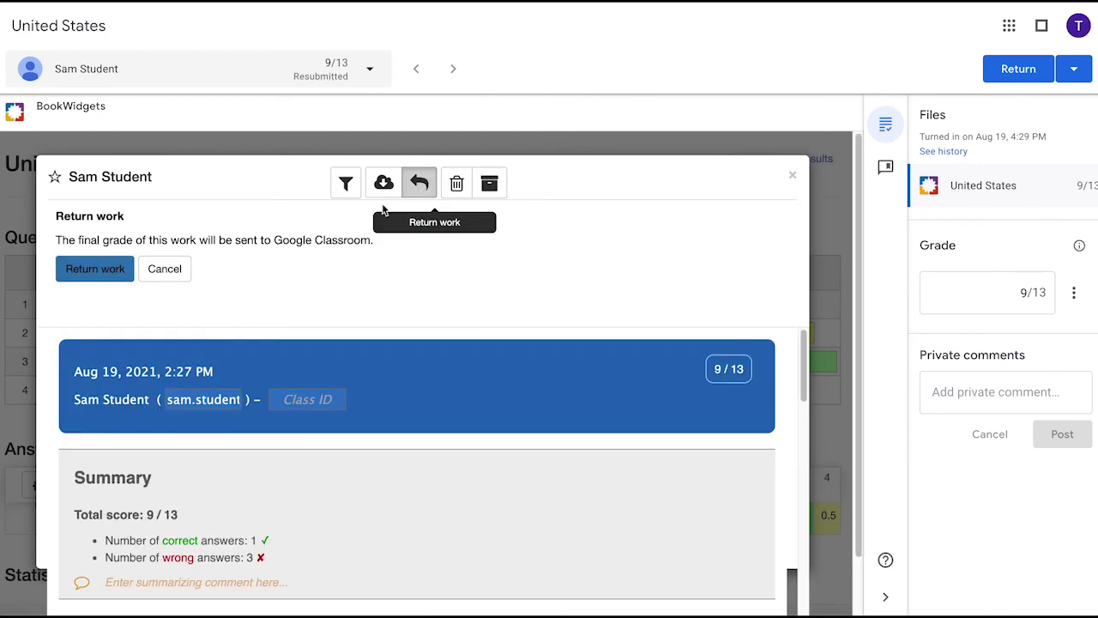
{"action": "left_click", "coordinate": [94, 270]}
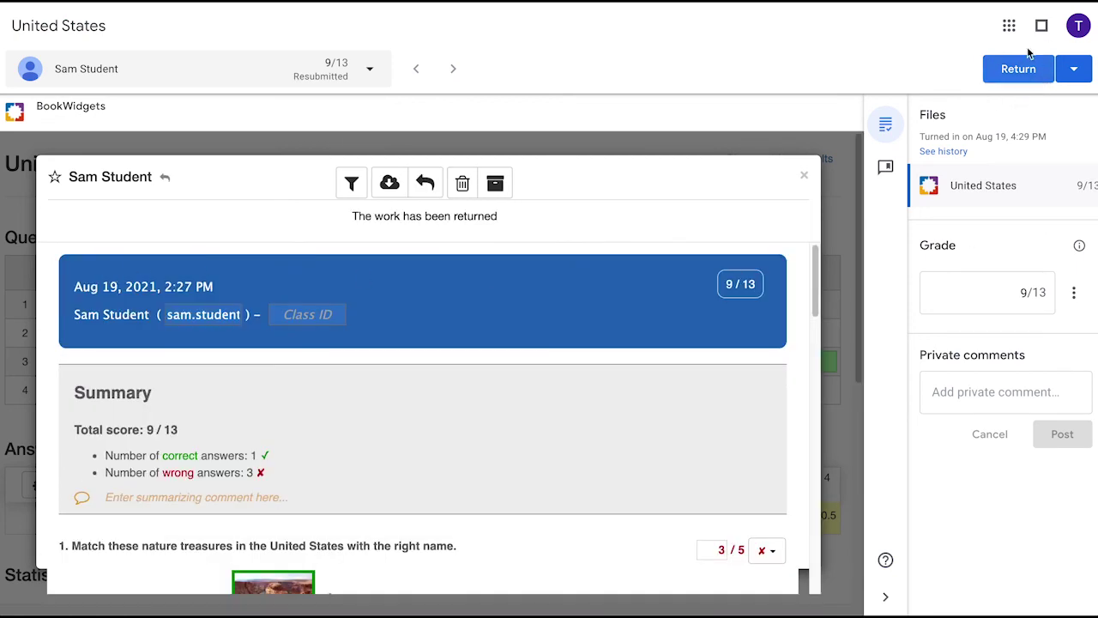
{"action": "left_click", "coordinate": [1030, 74]}
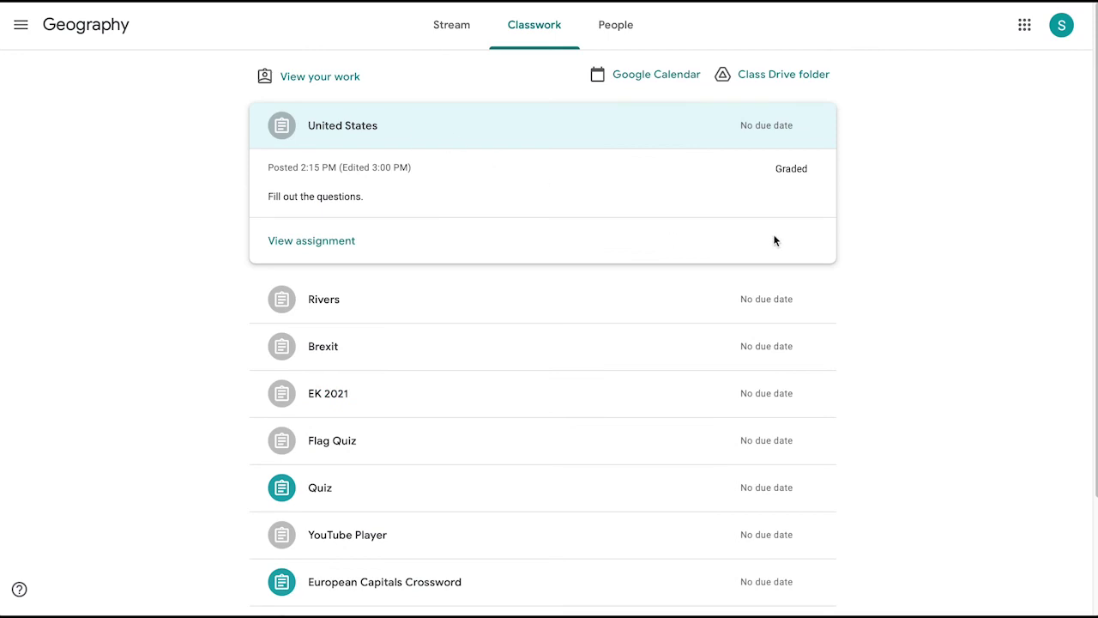
Step: Open the returned United States attachment and review its 9/13 marks and 'Spelling!' comments
{"action": "left_click", "coordinate": [335, 239]}
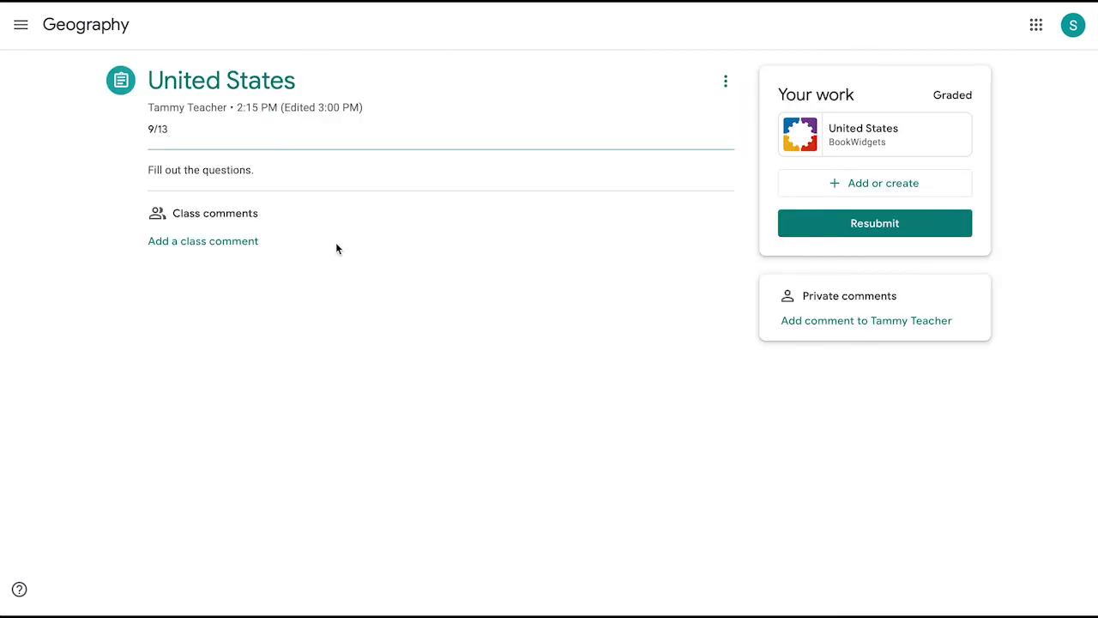
{"action": "left_click", "coordinate": [883, 133]}
{"action": "scroll", "coordinate": [623, 332], "scroll_direction": "down", "scroll_amount": 2}
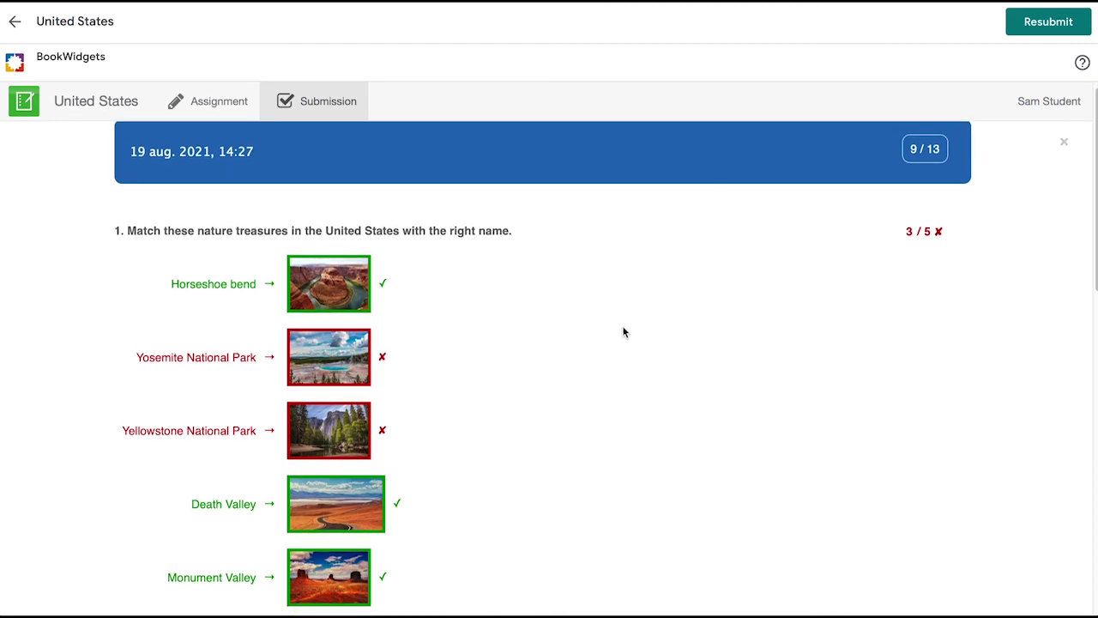
{"action": "scroll", "coordinate": [624, 332], "scroll_direction": "down", "scroll_amount": 3}
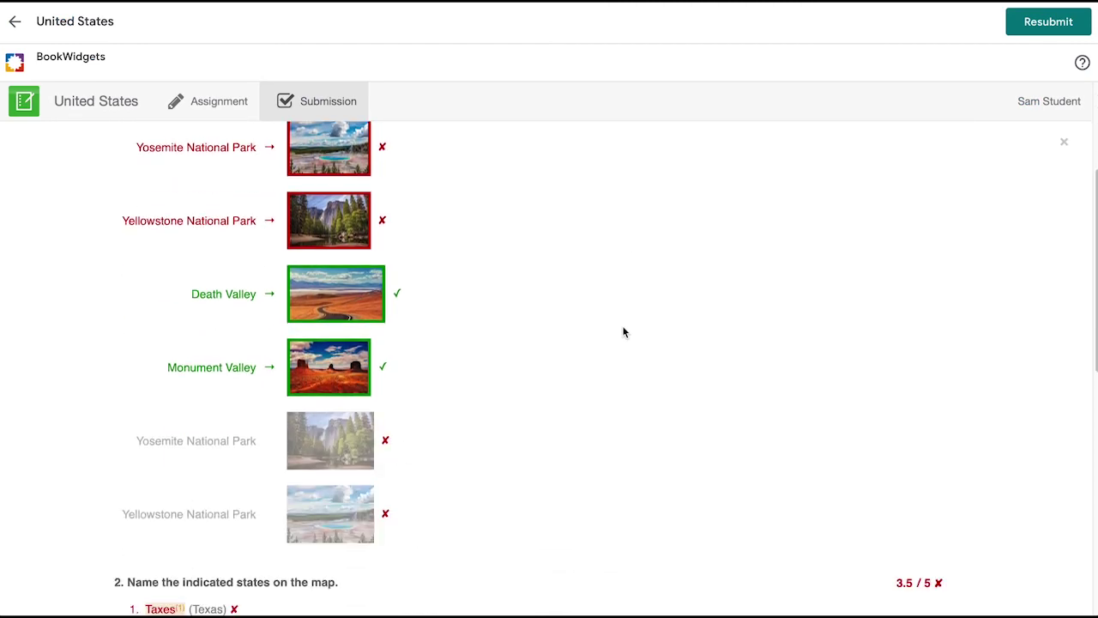
{"action": "scroll", "coordinate": [624, 332], "scroll_direction": "down", "scroll_amount": 2}
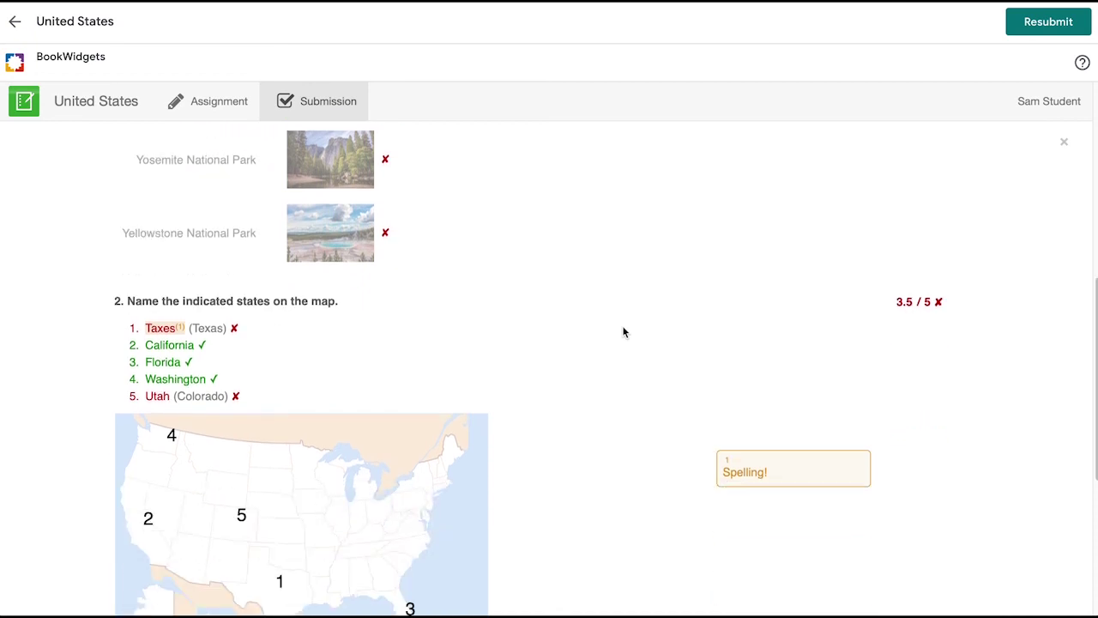
{"action": "scroll", "coordinate": [624, 332], "scroll_direction": "down", "scroll_amount": 2}
{"action": "scroll", "coordinate": [624, 332], "scroll_direction": "down", "scroll_amount": 3}
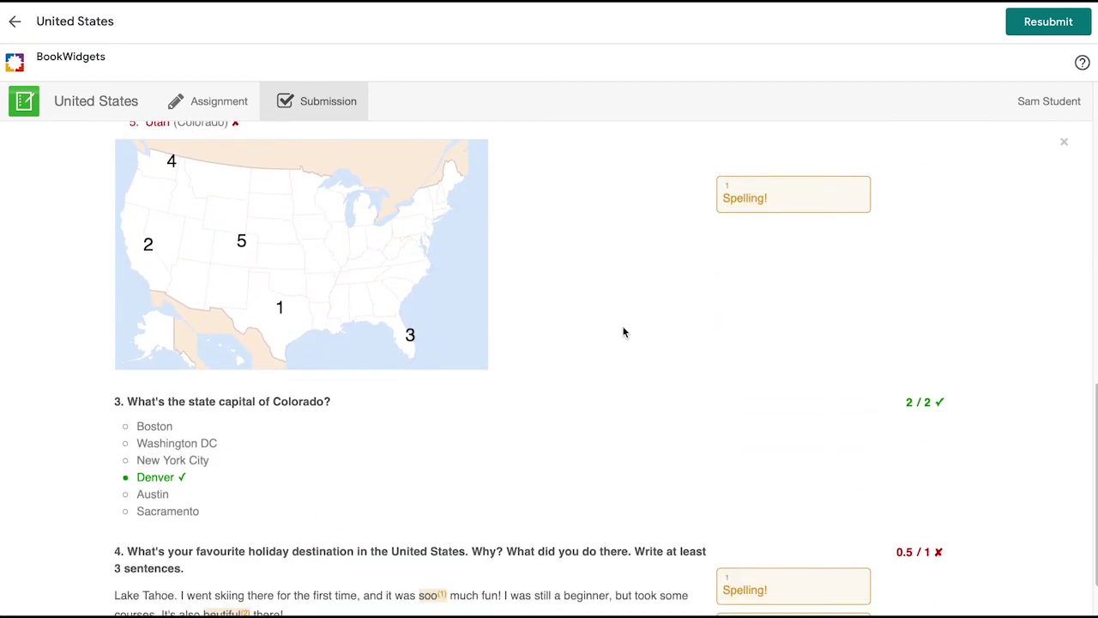